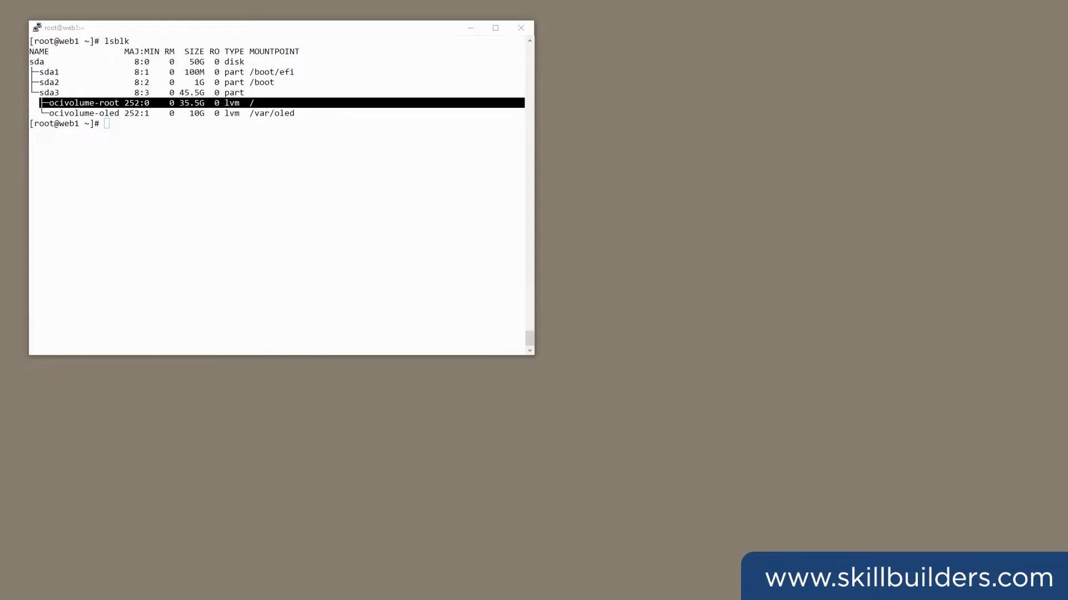
# Switch to the Oracle Cloud console and start creating a new block volume in the Block Volumes storage service.
pyautogui.hotkey('alt', 'Tab')
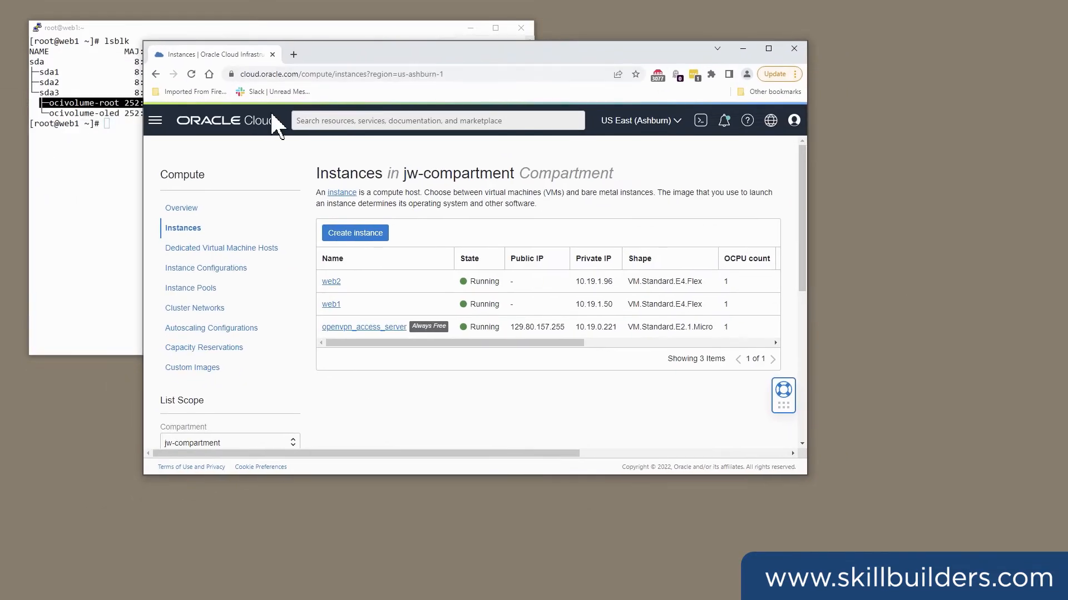
pyautogui.click(155, 120)
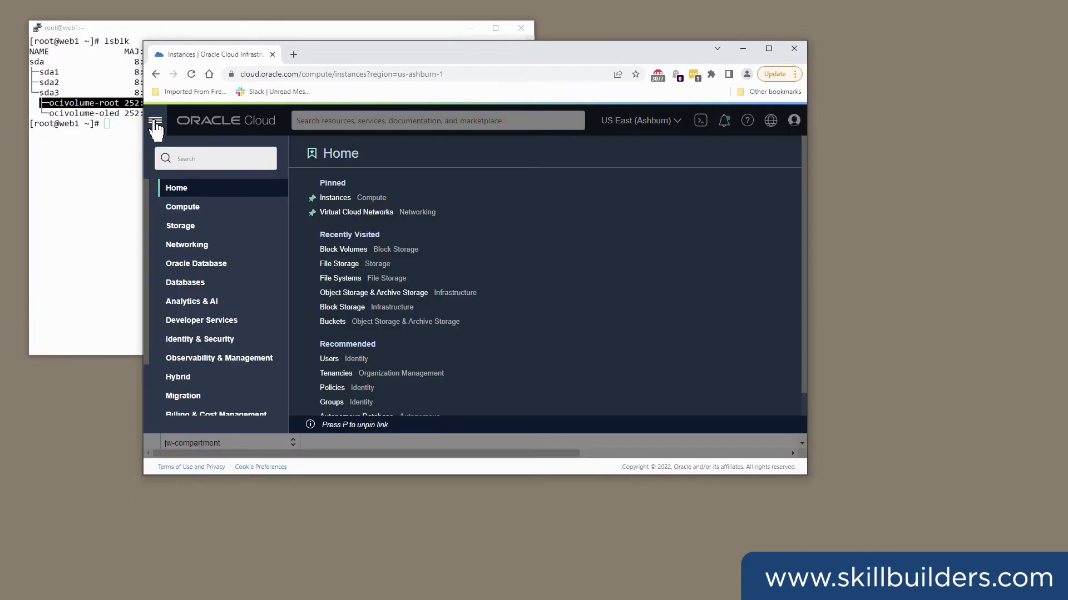
pyautogui.rightClick(177, 228)
pyautogui.click(177, 226)
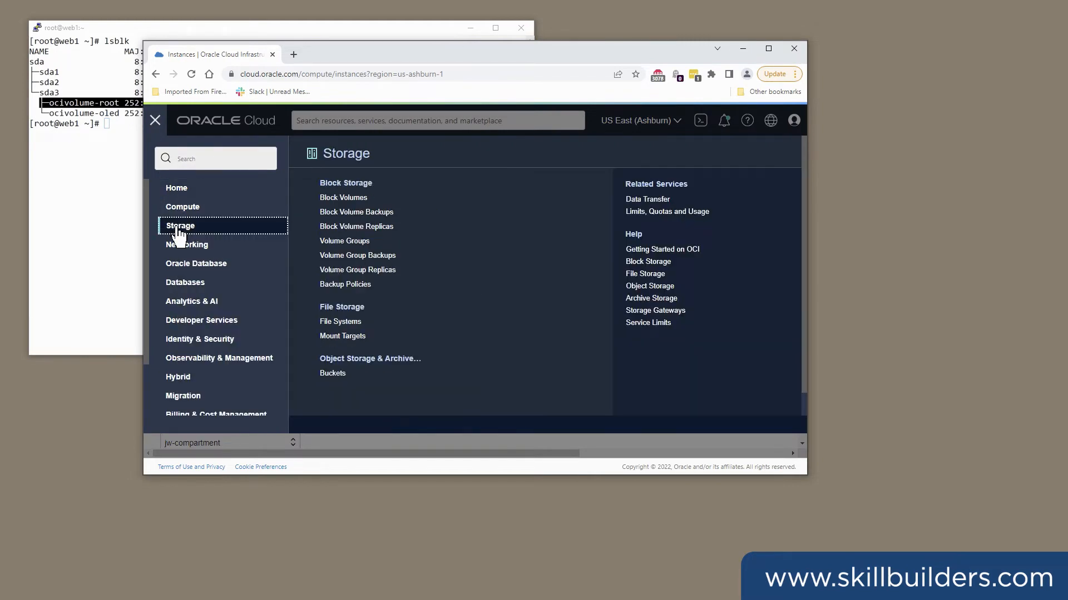
pyautogui.click(362, 205)
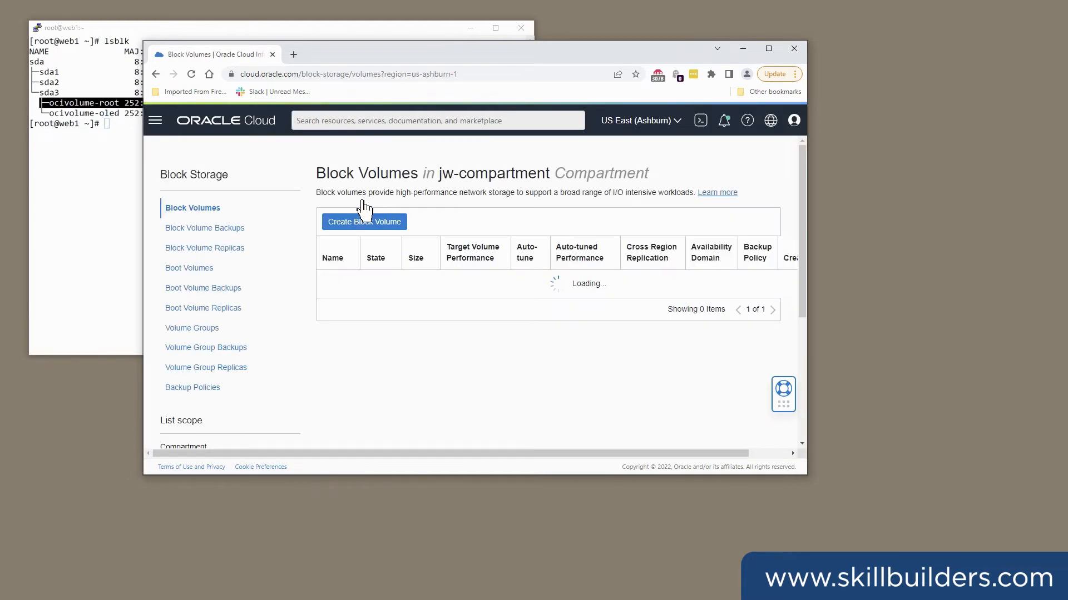
pyautogui.click(357, 222)
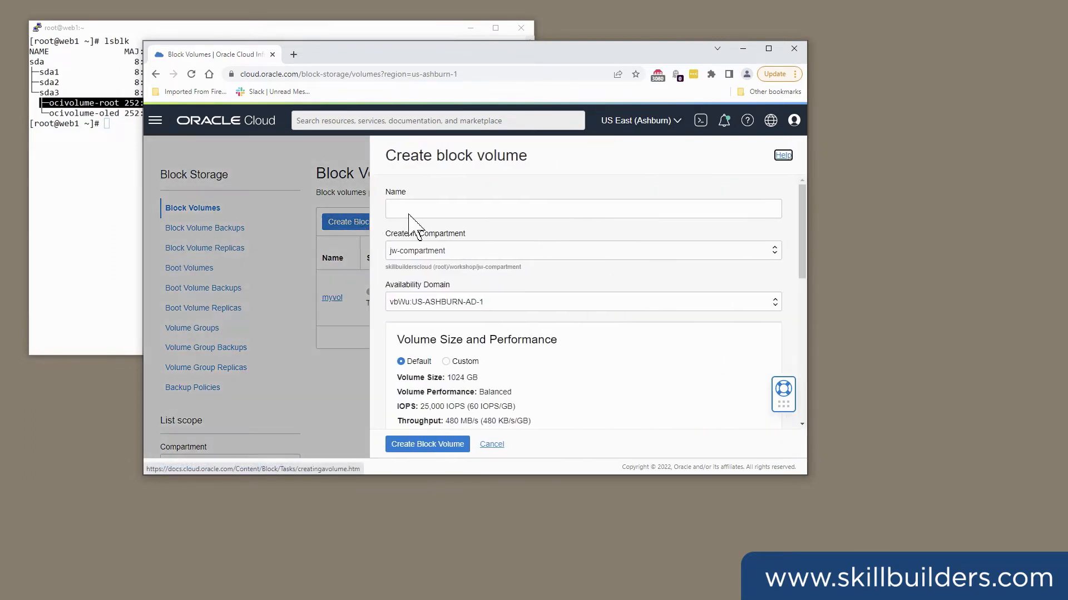
# Name the new block volume myvol and place it in availability domain US-ASHBURN-AD-2.
pyautogui.click(398, 209)
pyautogui.write('myvol')
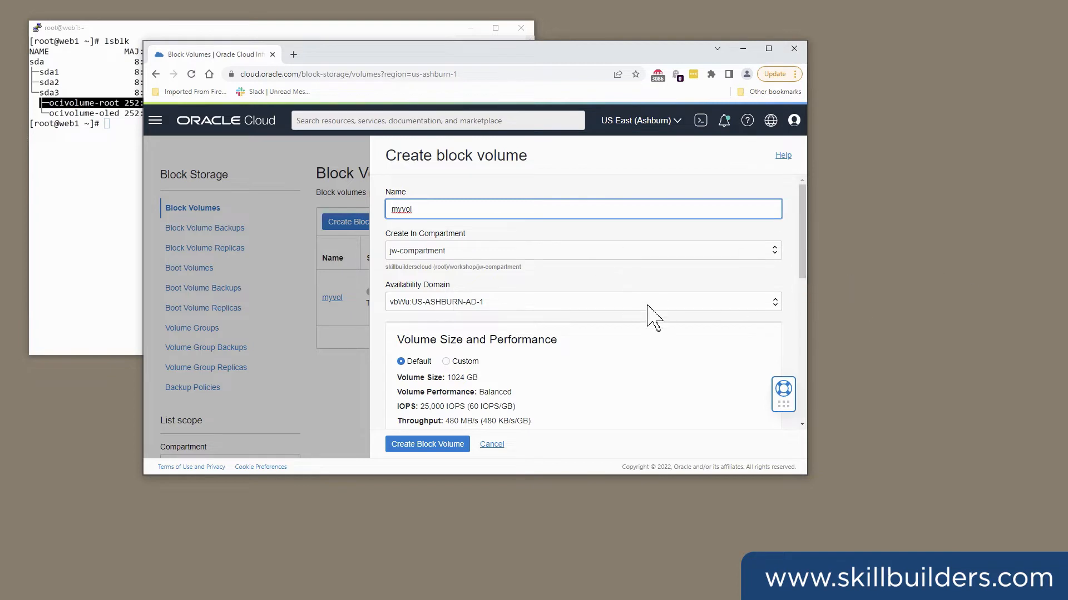
pyautogui.click(772, 303)
pyautogui.click(461, 327)
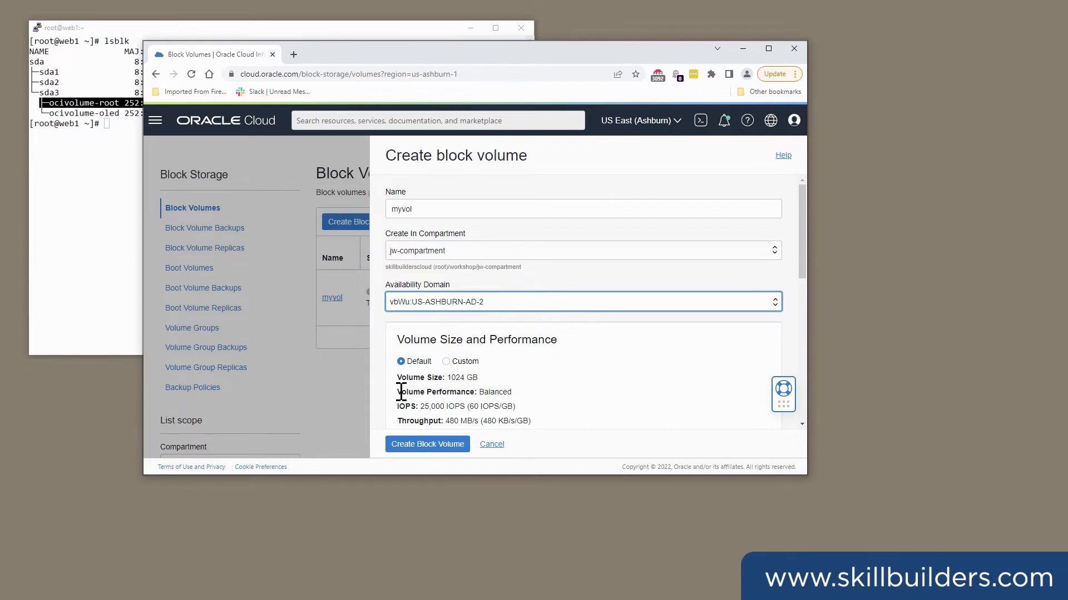
# Give the volume a custom size of 50 GB and a performance of 0 VPU (Lower Cost), and create it.
pyautogui.click(446, 362)
pyautogui.moveTo(434, 404); pyautogui.dragTo(312, 405)
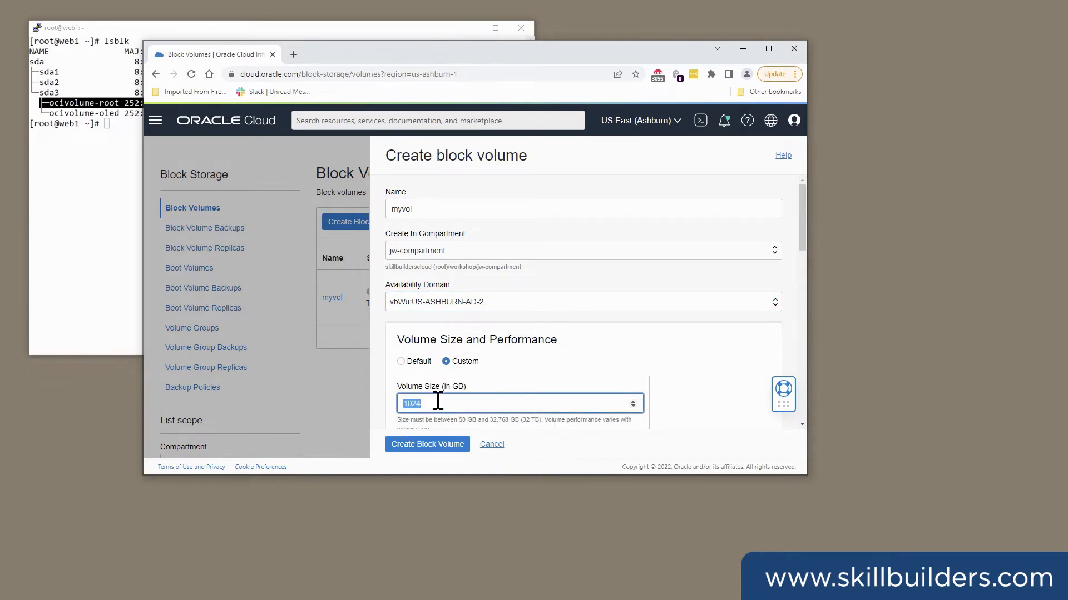
pyautogui.write('50')
pyautogui.scroll(-2, 484, 384)
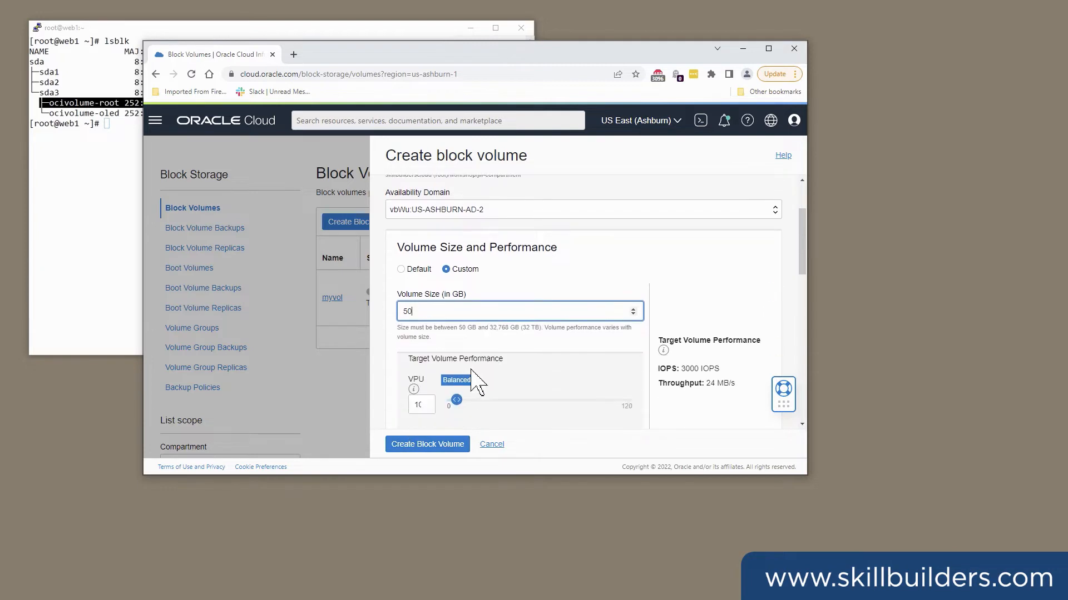
pyautogui.moveTo(456, 382); pyautogui.dragTo(441, 382)
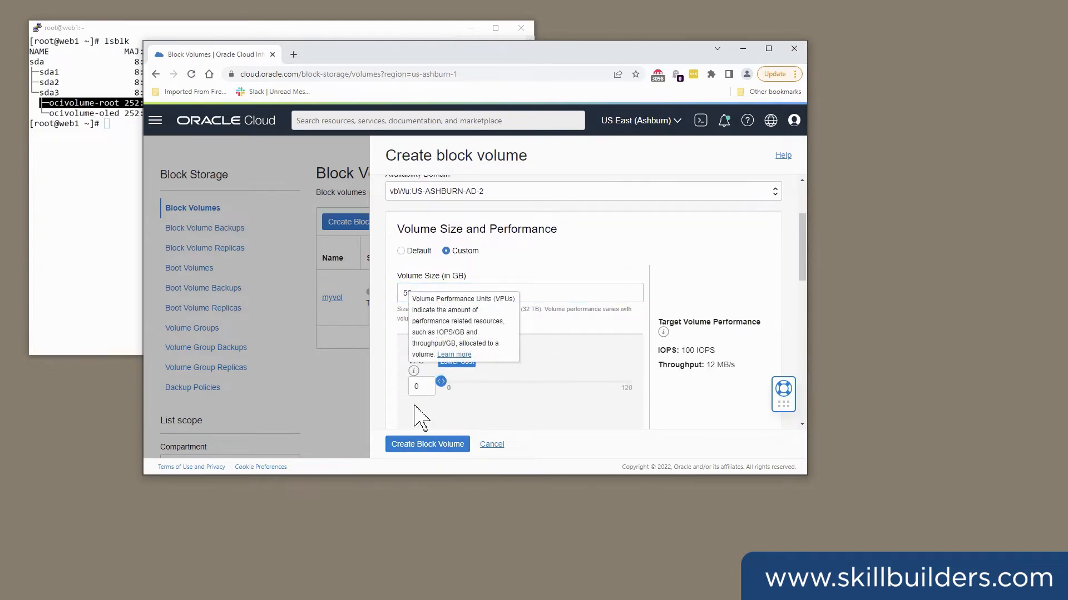
pyautogui.click(418, 445)
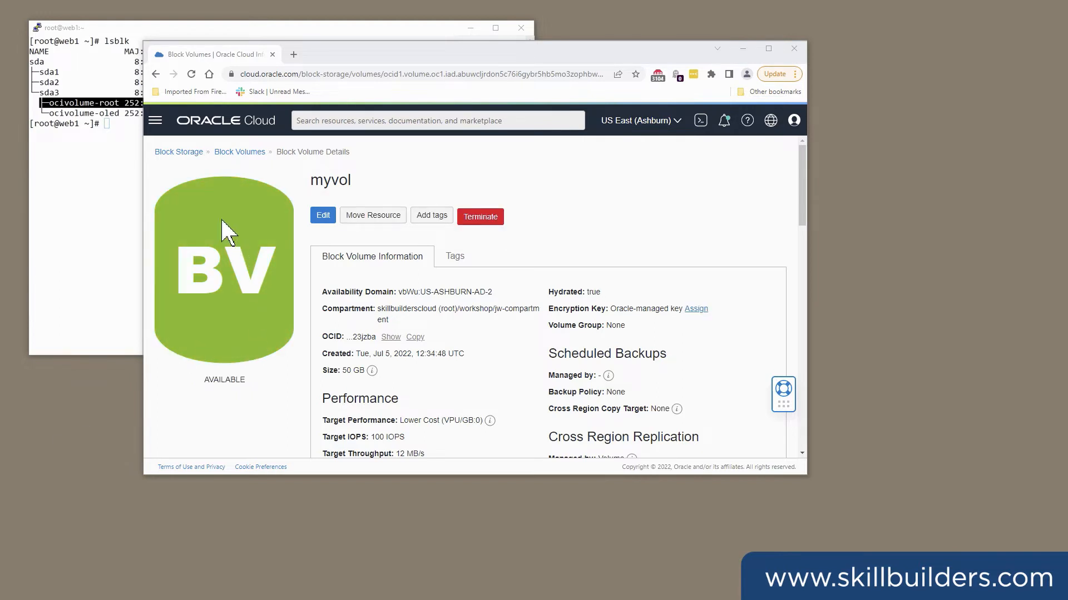
# Go to the list of compute instances and check which availability domain each instance is in.
pyautogui.click(157, 127)
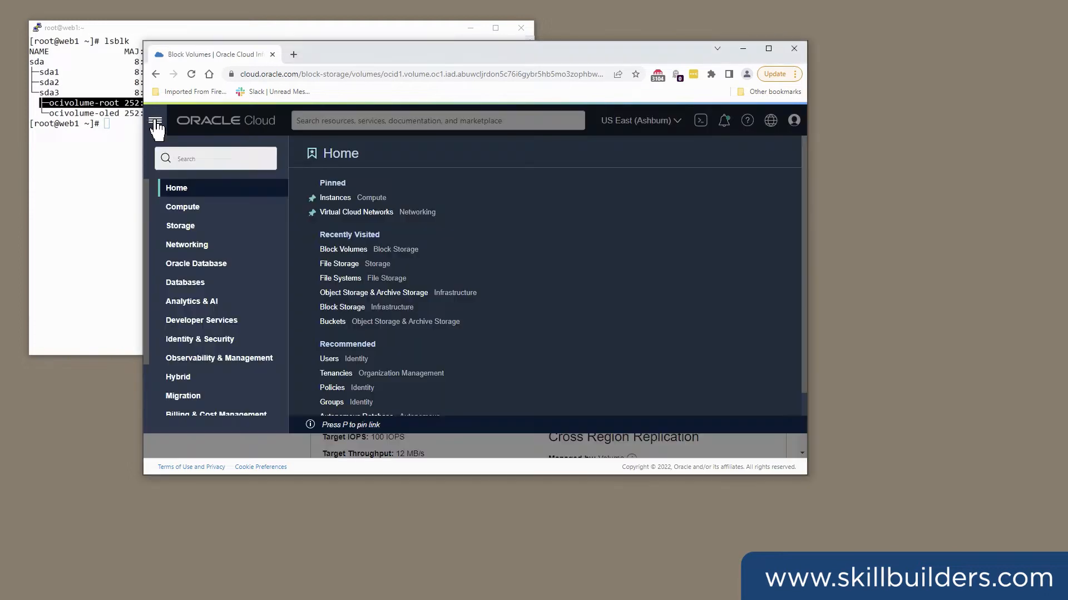
pyautogui.click(174, 208)
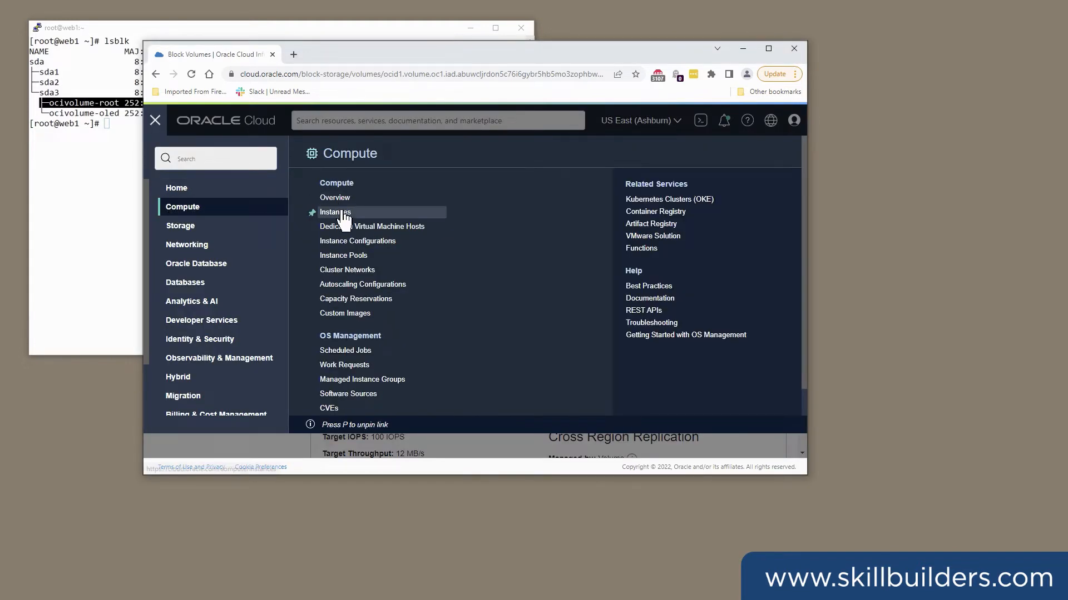
pyautogui.click(329, 213)
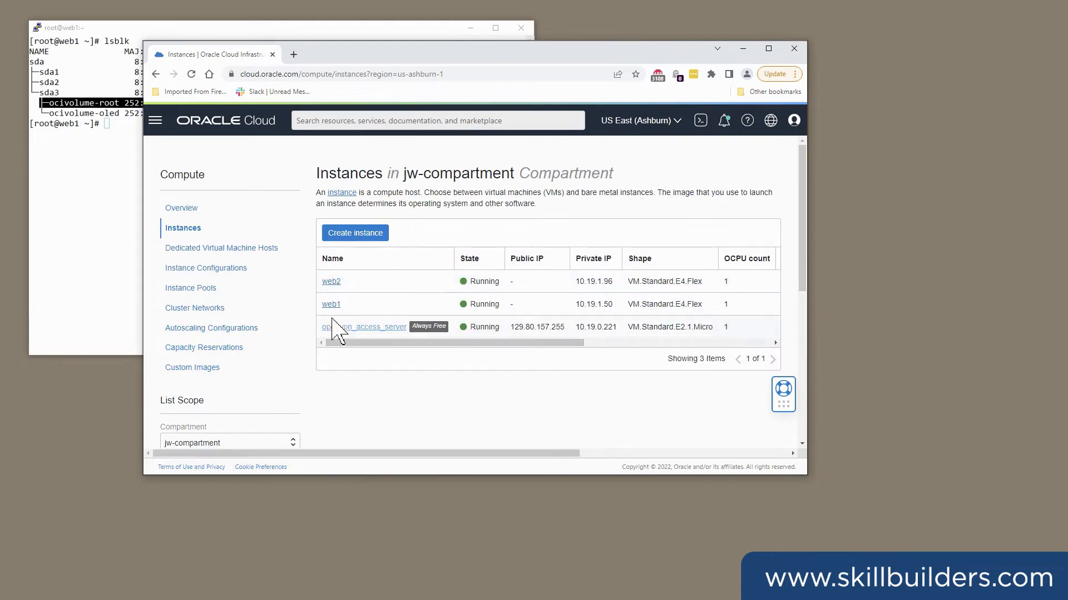
pyautogui.hscroll(3, 440, 347)
pyautogui.hscroll(3, 439, 346)
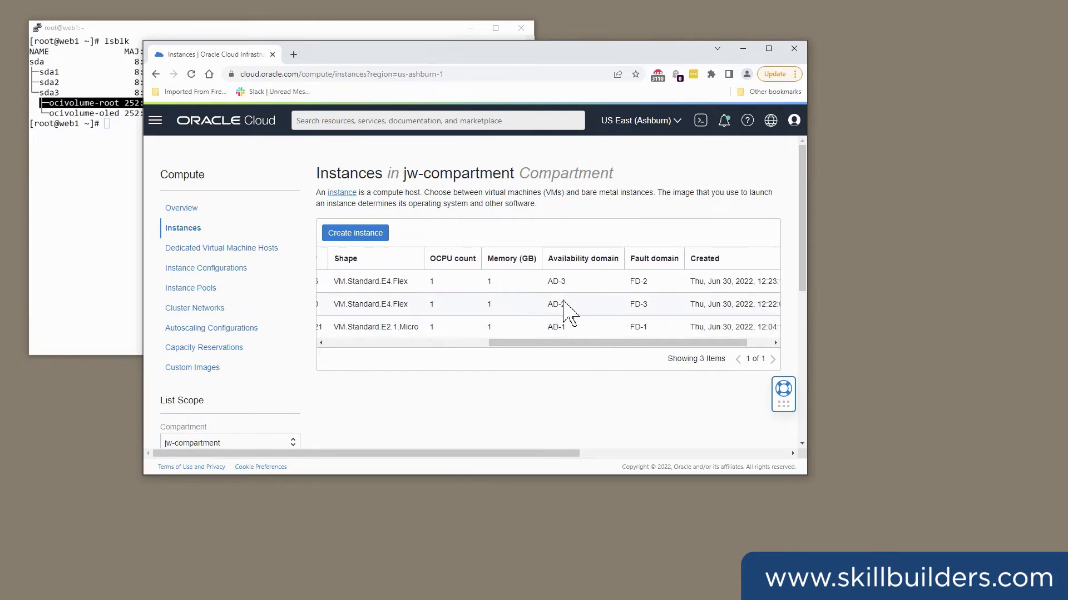
pyautogui.moveTo(537, 344); pyautogui.dragTo(543, 322)
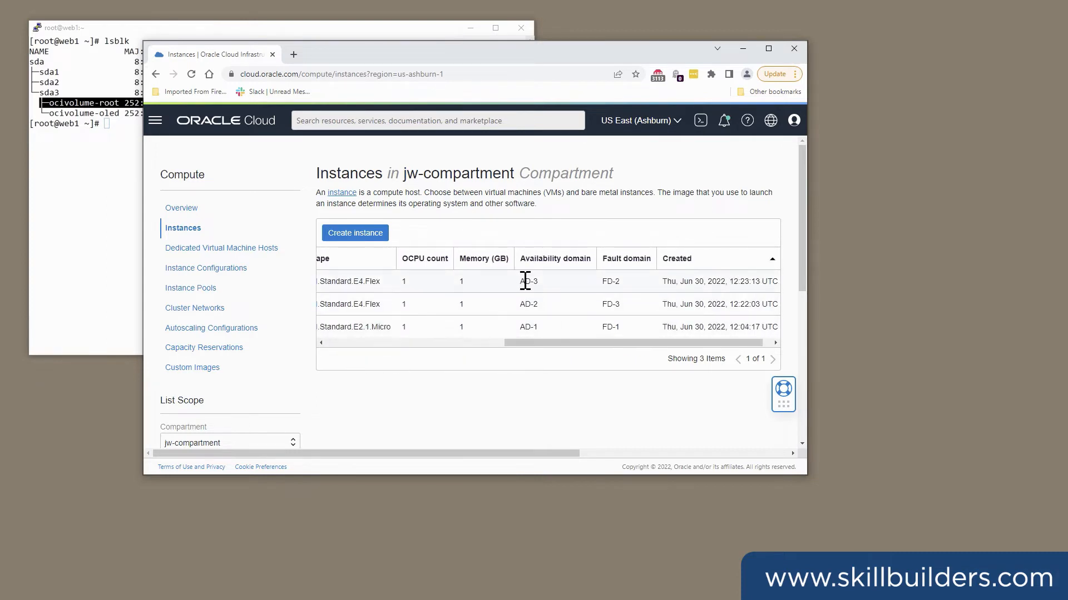
pyautogui.moveTo(523, 344); pyautogui.dragTo(214, 358)
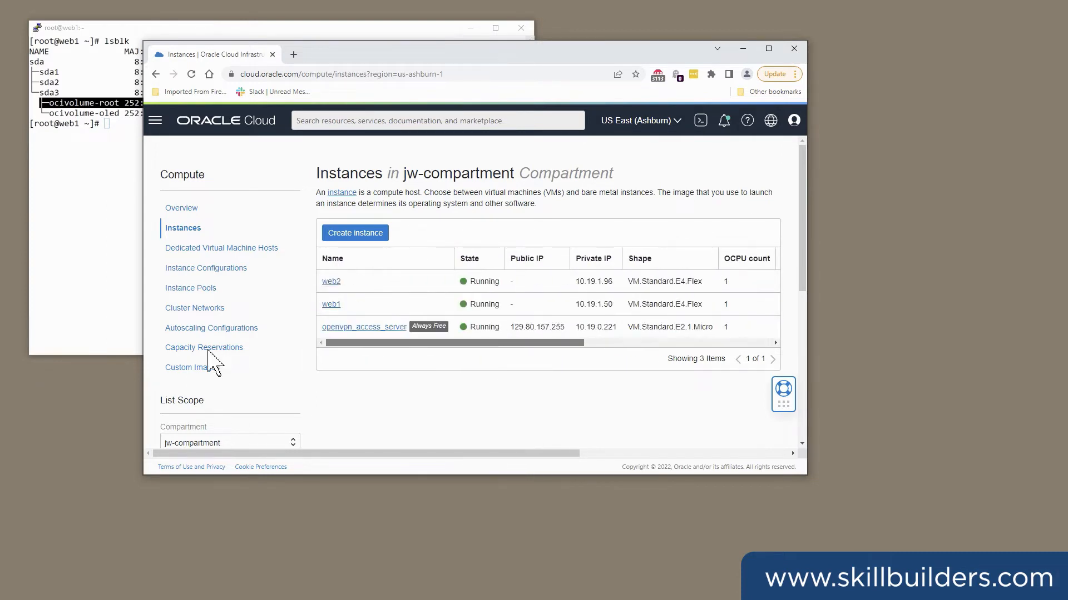
# Open the web1 instance and show its attached block volumes.
pyautogui.click(333, 306)
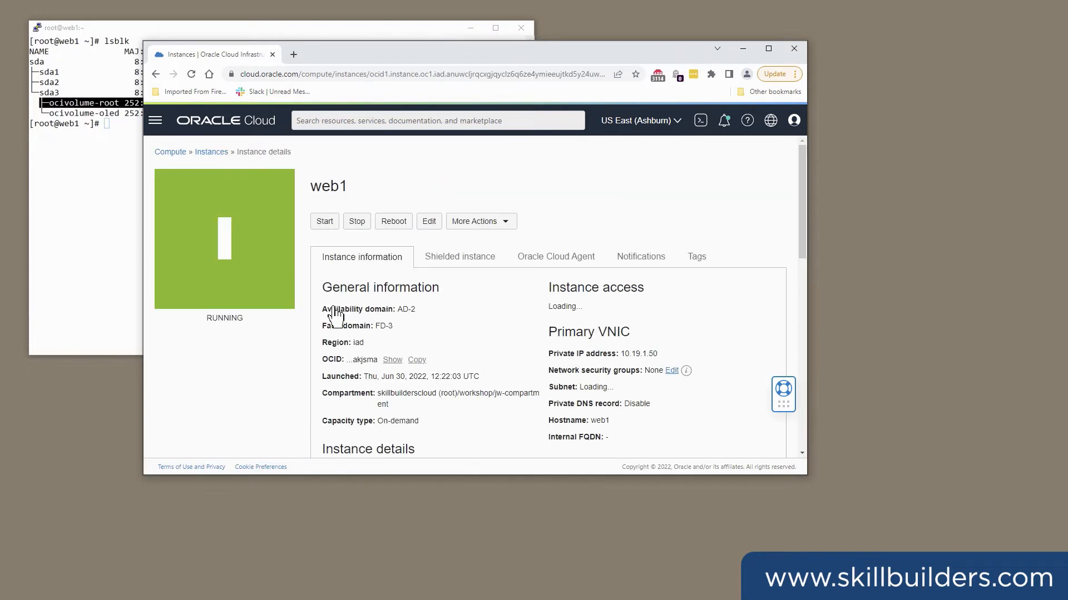
pyautogui.click(504, 230)
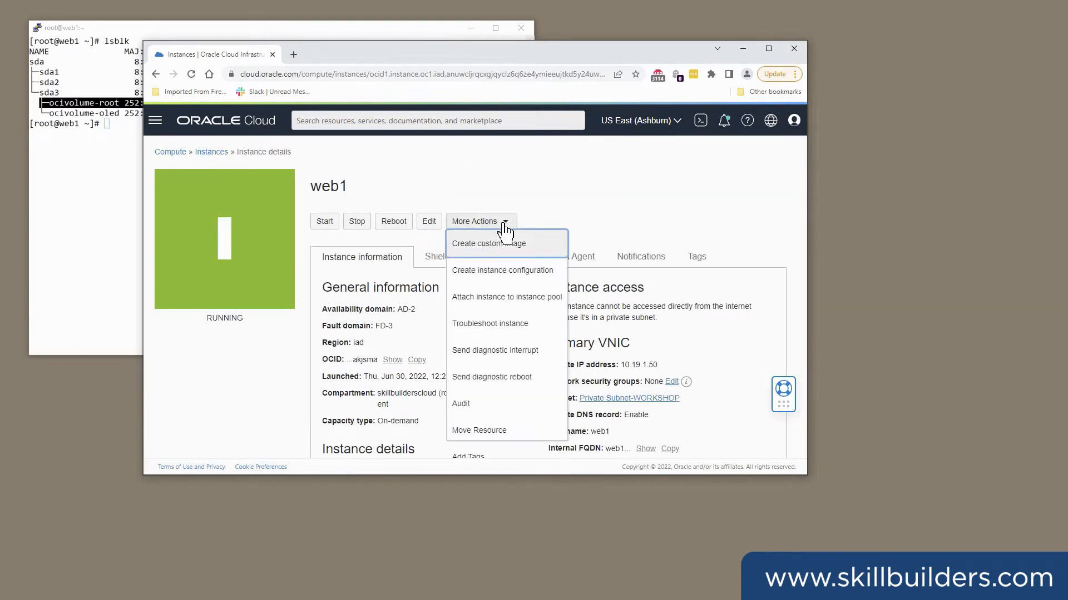
pyautogui.click(310, 282)
pyautogui.scroll(-10, 278, 334)
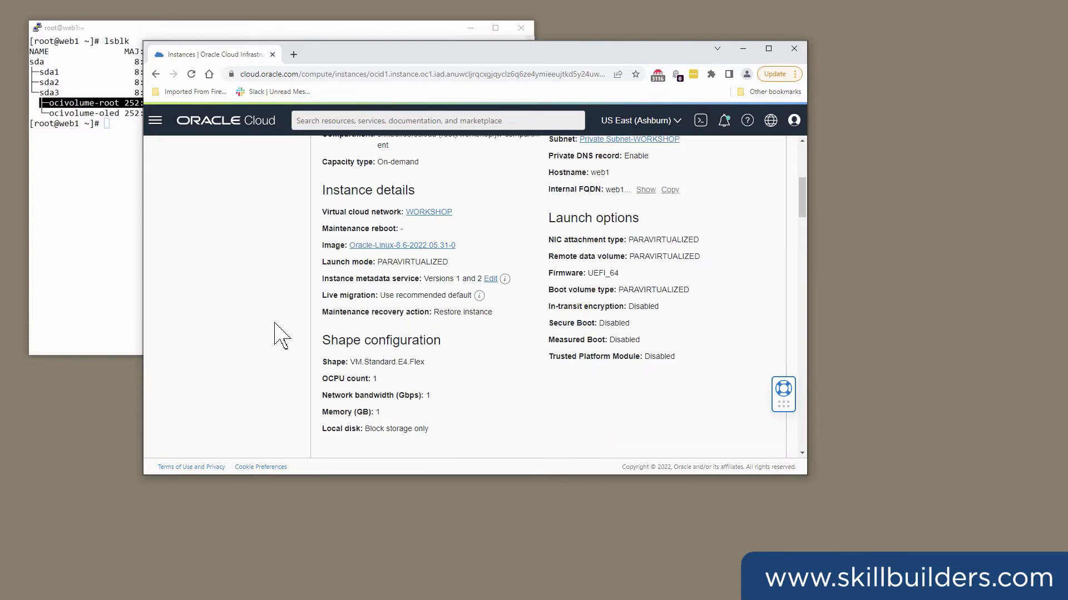
pyautogui.click(197, 263)
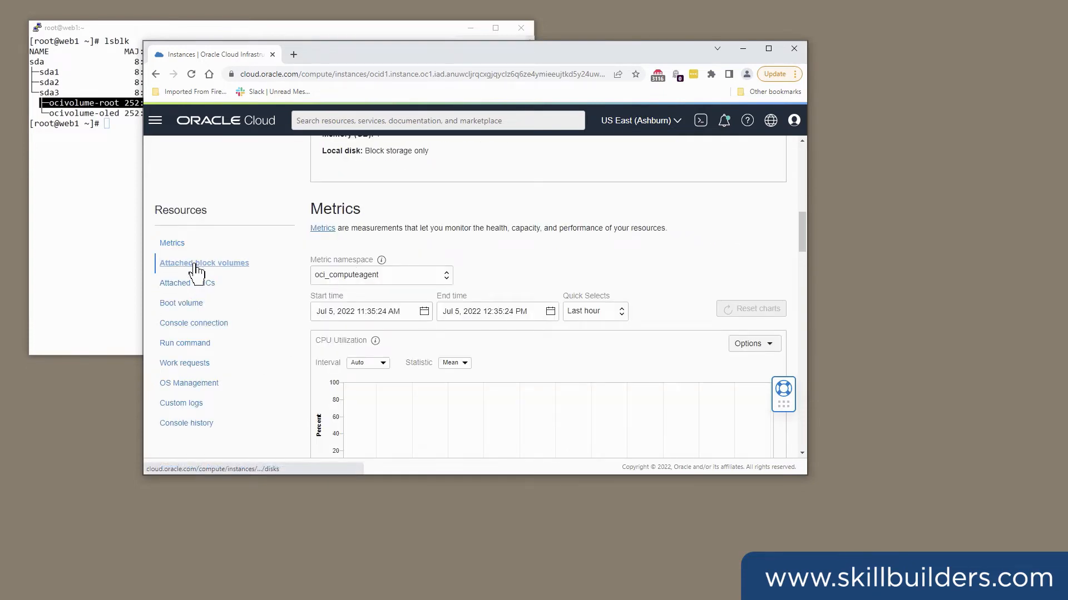
# Attach the second listed myvol block volume to web1 with the Paravirtualized attachment type and Read/write access.
pyautogui.click(371, 259)
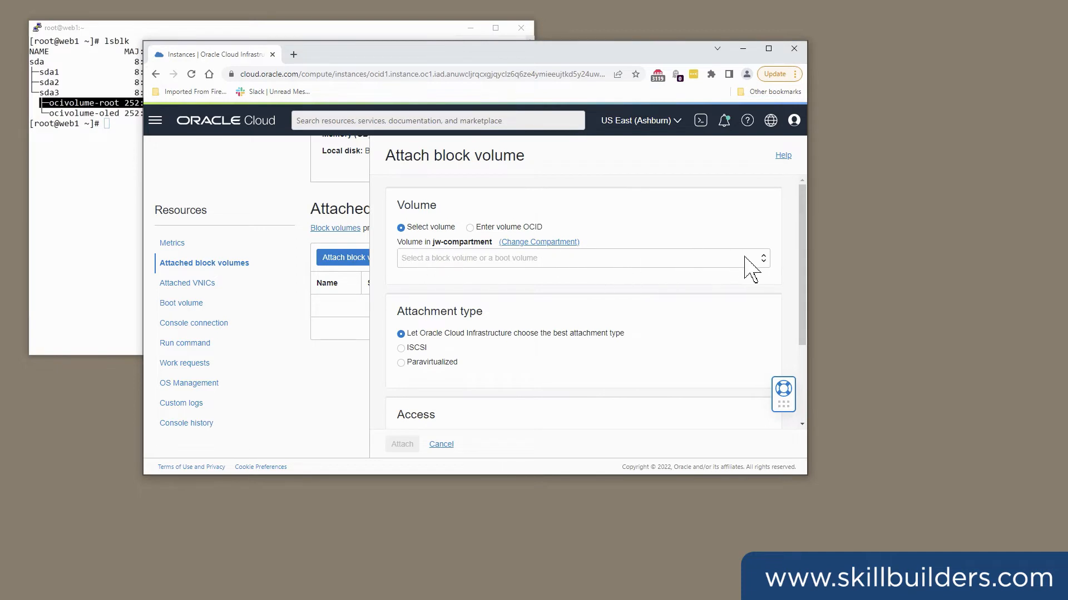
pyautogui.click(767, 261)
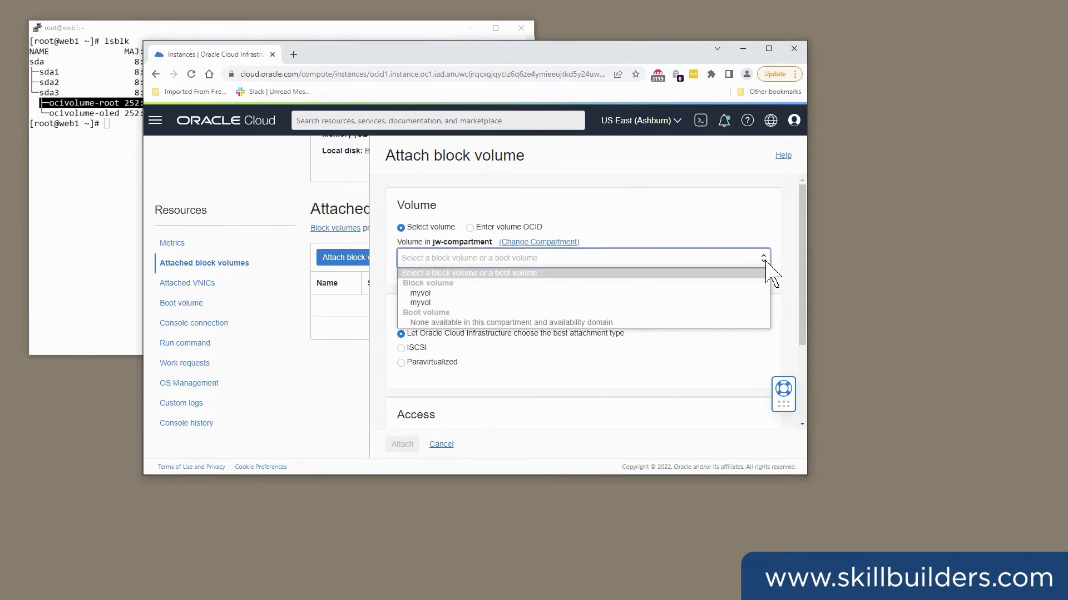
pyautogui.click(421, 303)
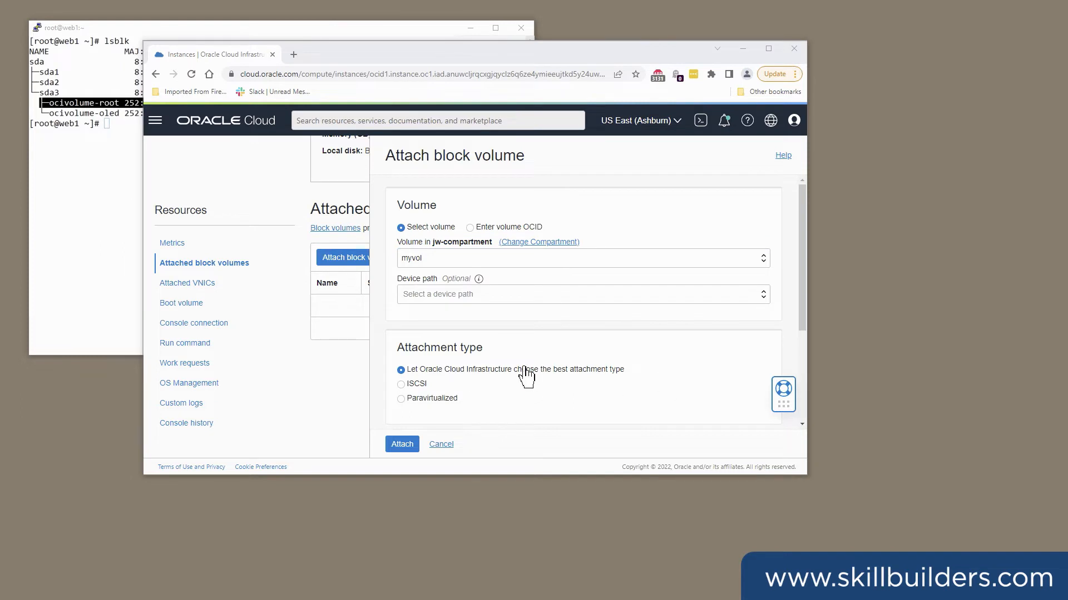
pyautogui.click(401, 400)
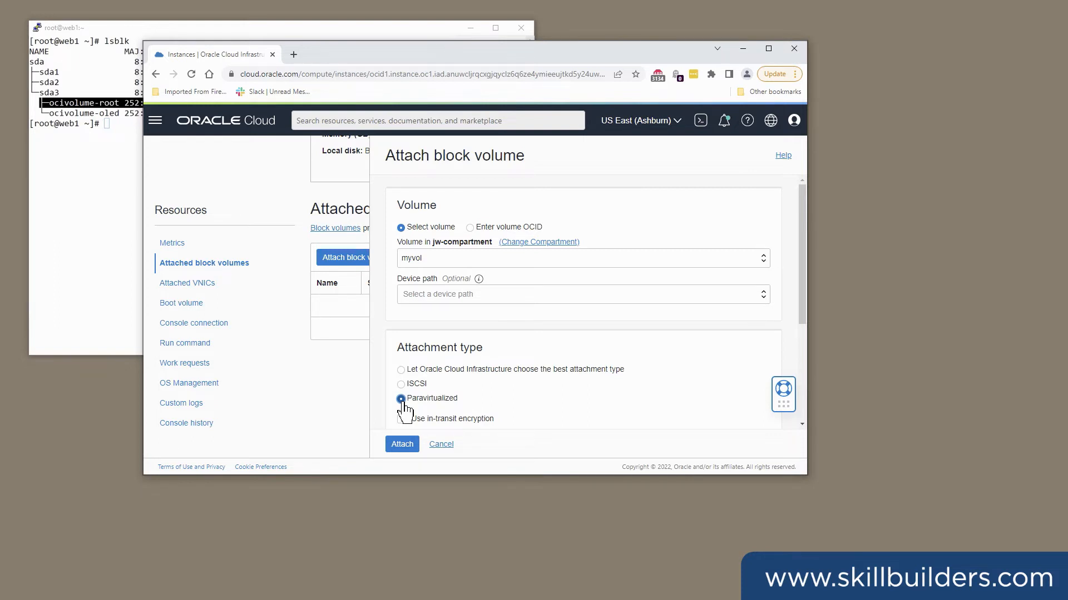
pyautogui.moveTo(803, 309); pyautogui.dragTo(825, 412)
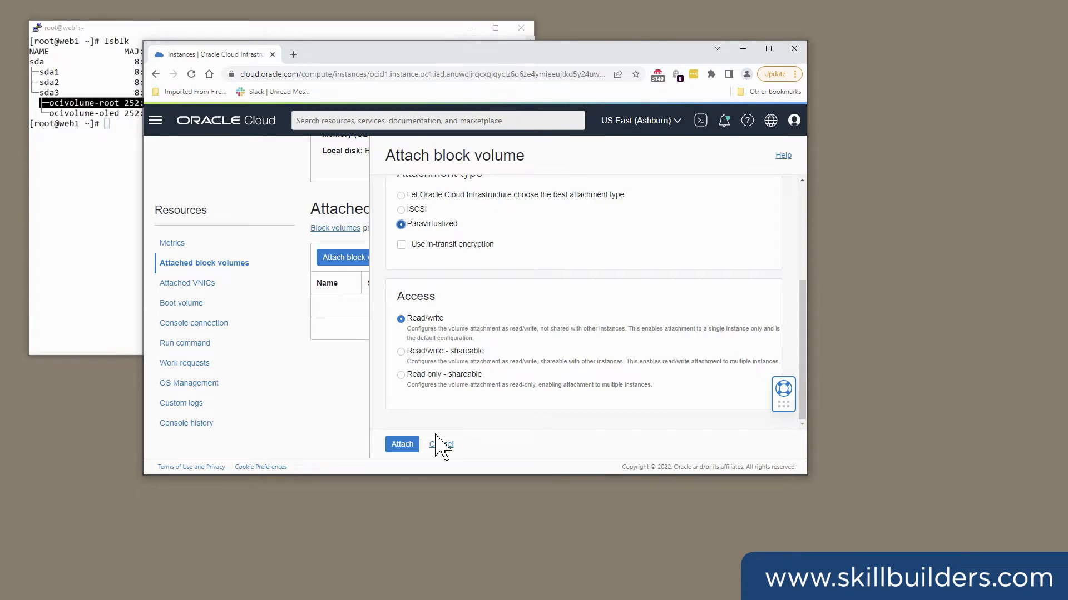
pyautogui.click(396, 445)
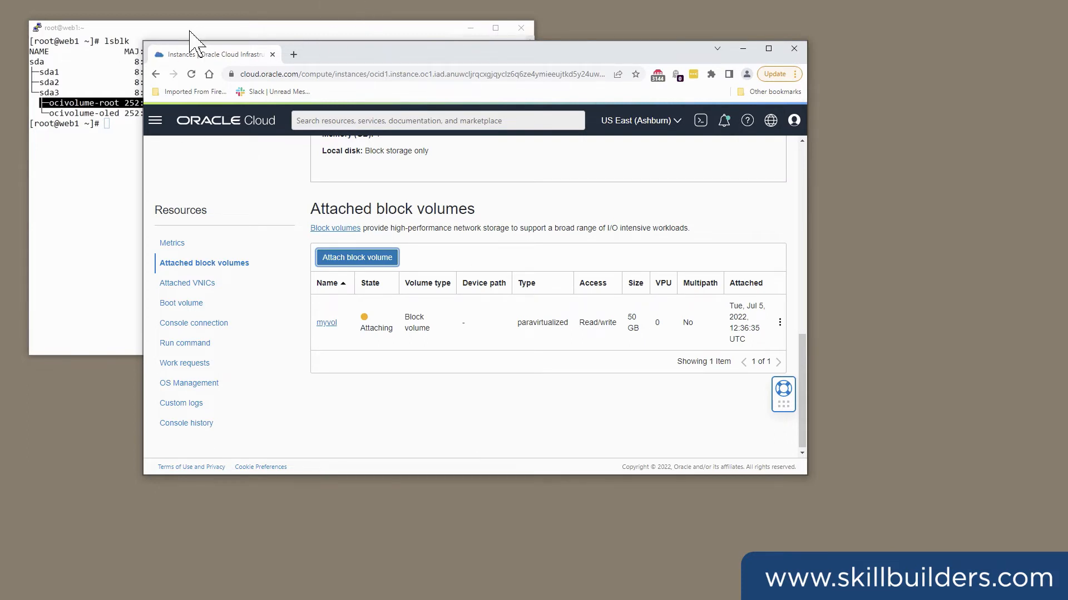
# Move the browser aside, switch to the web1 terminal and list the block devices with lsblk to find the new disk.
pyautogui.moveTo(383, 58); pyautogui.dragTo(491, 153)
pyautogui.click(108, 131)
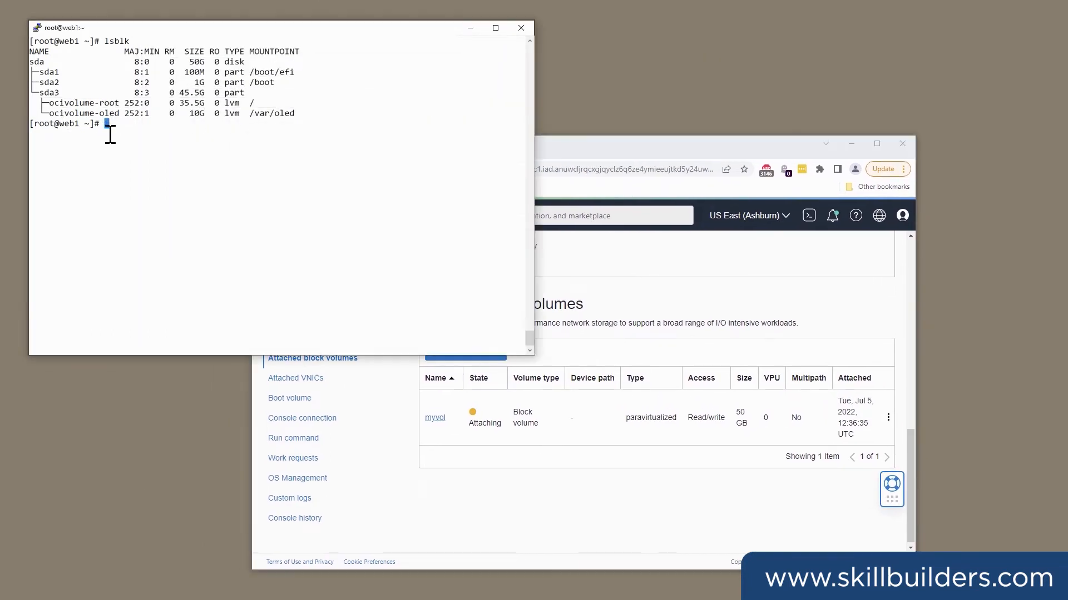
pyautogui.write('lsblk')
pyautogui.press('Return')
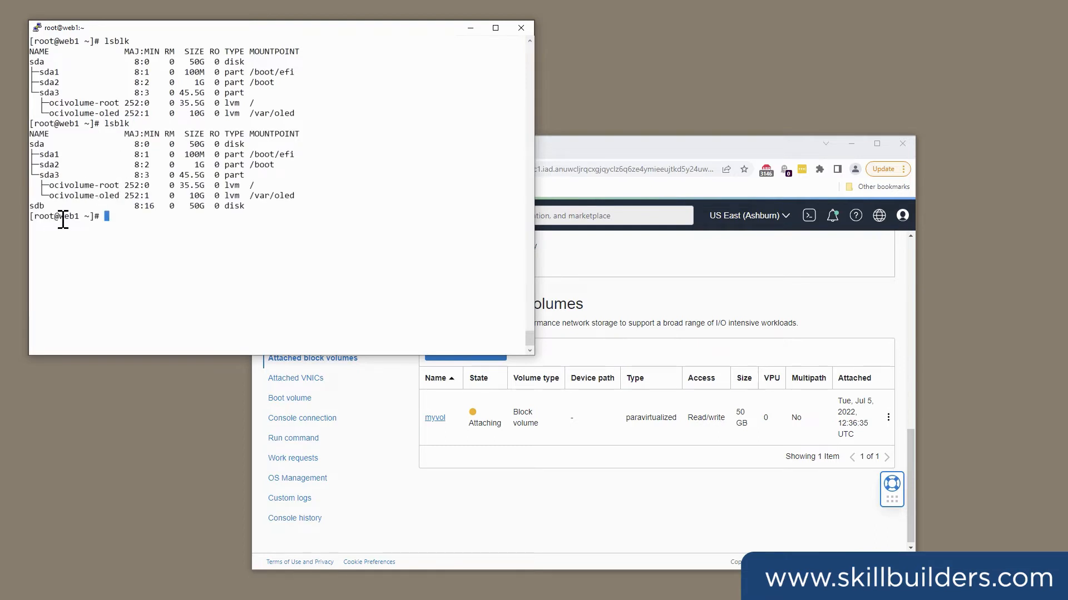
pyautogui.moveTo(31, 207); pyautogui.dragTo(43, 207)
pyautogui.moveTo(185, 206); pyautogui.dragTo(205, 207)
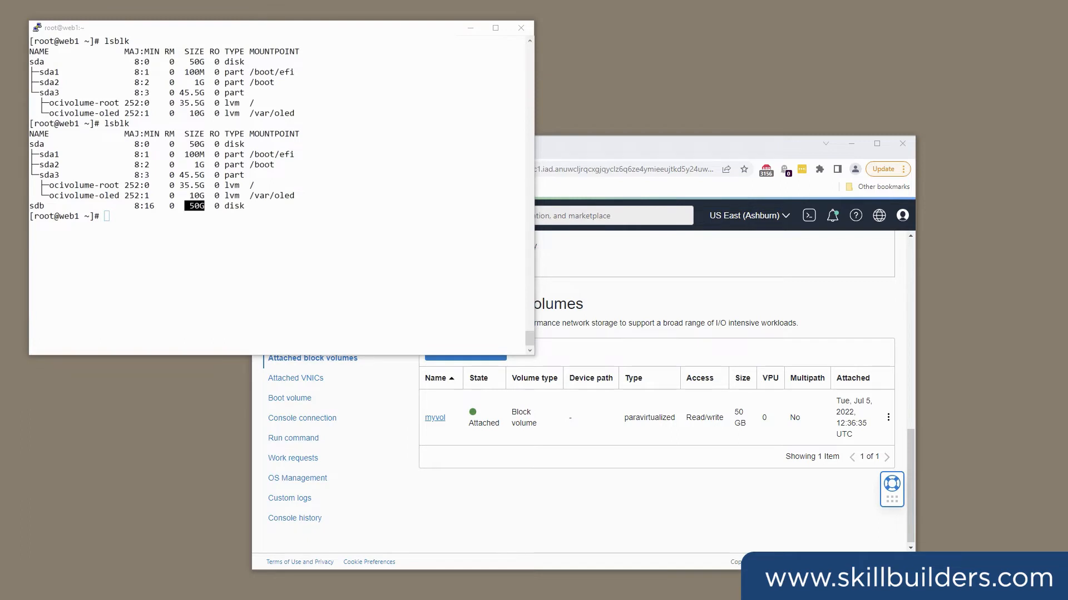
# Create a GPT partition table on the new disk with "parted /dev/sdb mklabel gpt".
pyautogui.click(169, 213)
pyautogui.click(200, 219)
pyautogui.rightClick(201, 221)
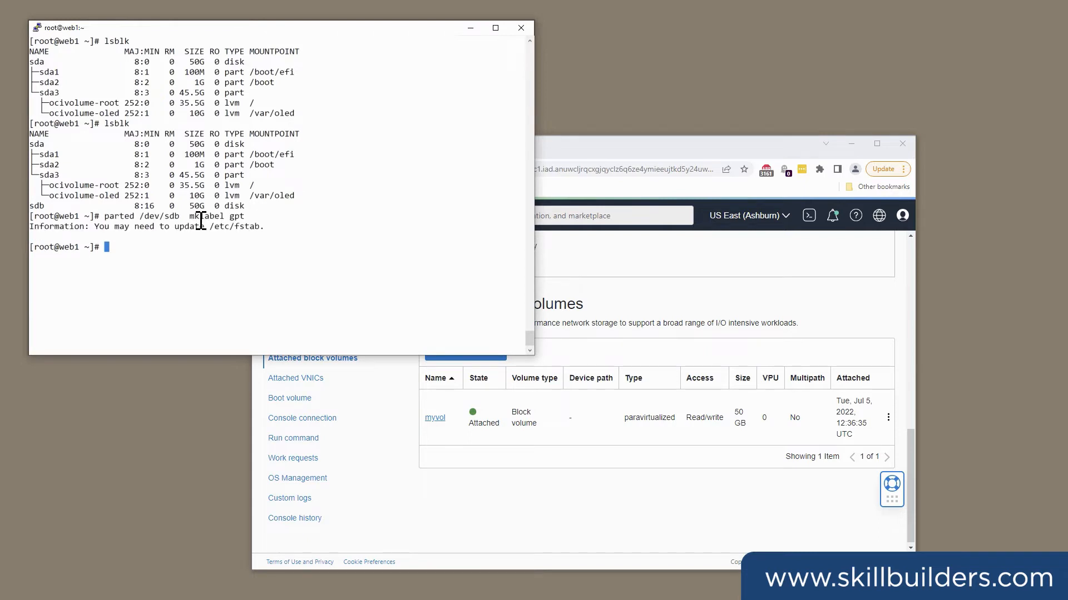
pyautogui.moveTo(105, 217); pyautogui.dragTo(124, 220)
pyautogui.click(146, 218)
pyautogui.moveTo(211, 217); pyautogui.dragTo(258, 216)
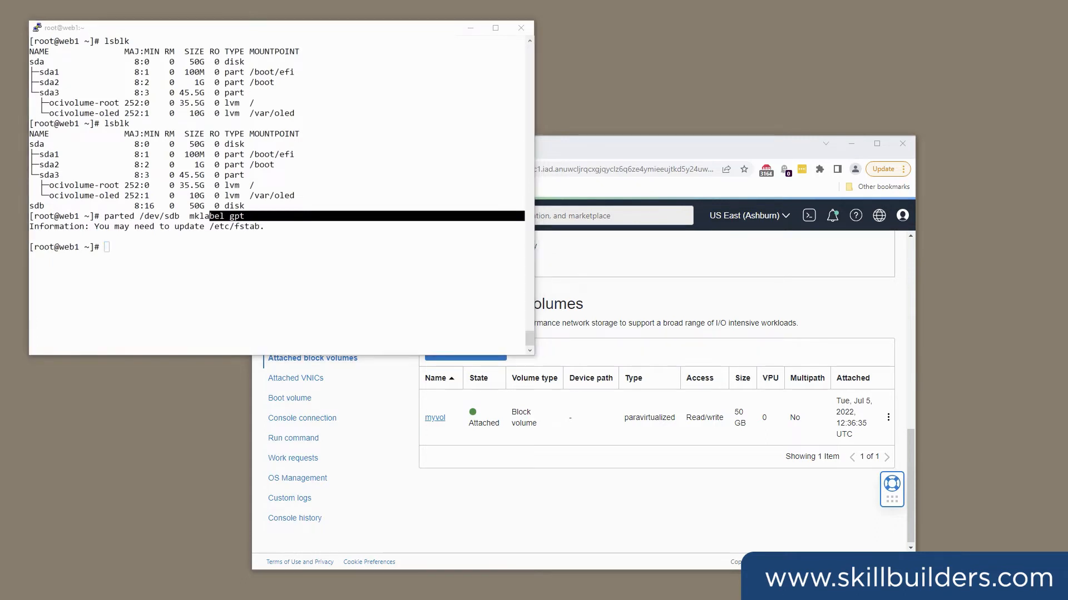
# Create a primary partition spanning the whole disk with "parted /dev/sdb mkpart primary 0% 100%".
pyautogui.hotkey('ctrl', 'c')
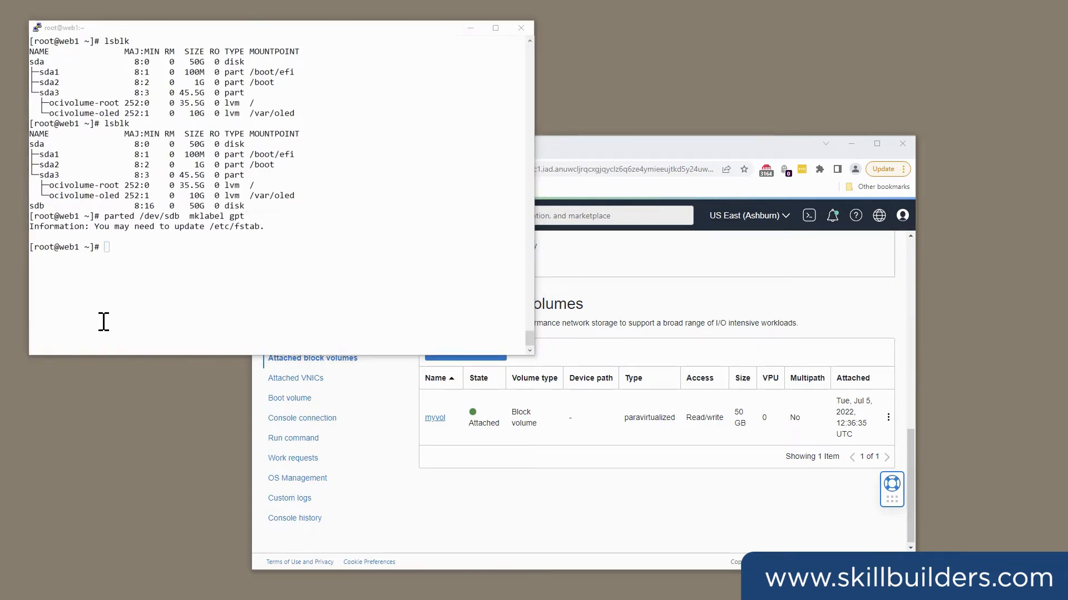
pyautogui.rightClick(196, 287)
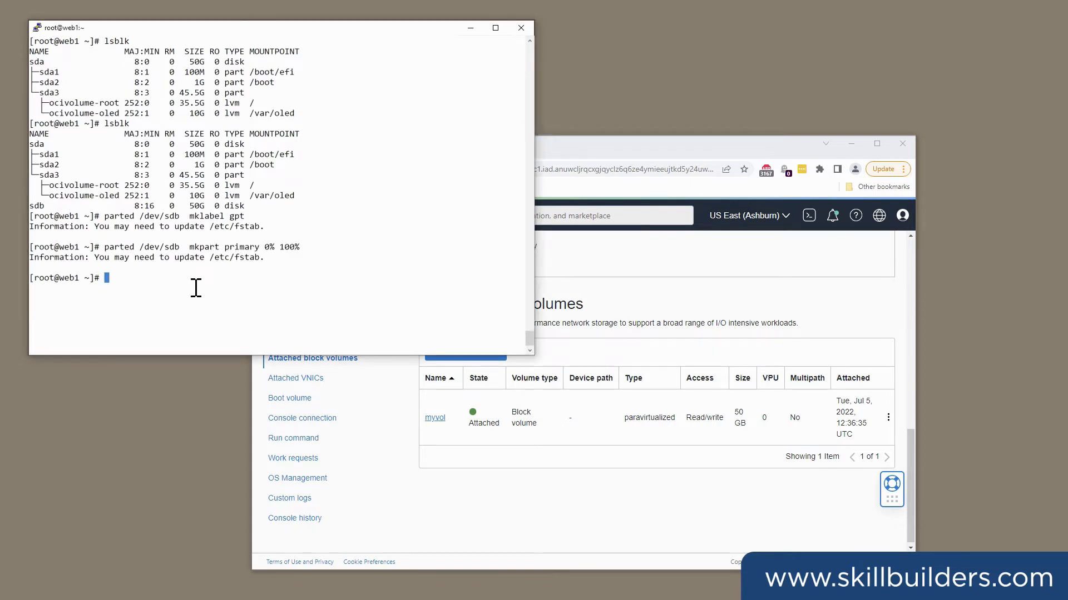
pyautogui.moveTo(124, 247); pyautogui.dragTo(303, 249)
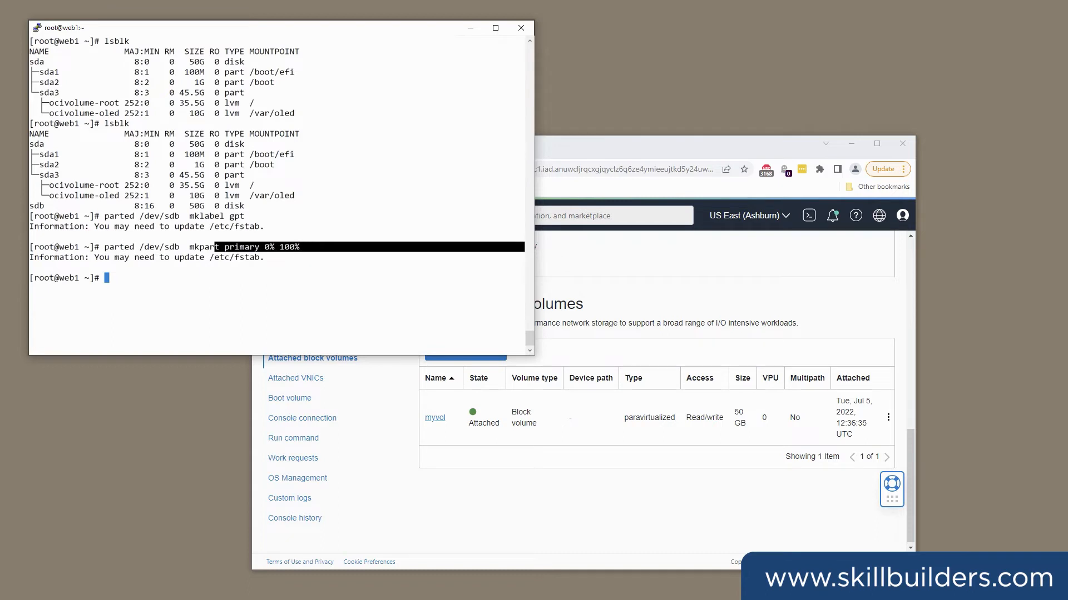
# Format the new partition with an ext4 file system by running "mkfs -t ext4 /dev/sdb1" in the web1 terminal.
pyautogui.hotkey('alt', 'Tab')
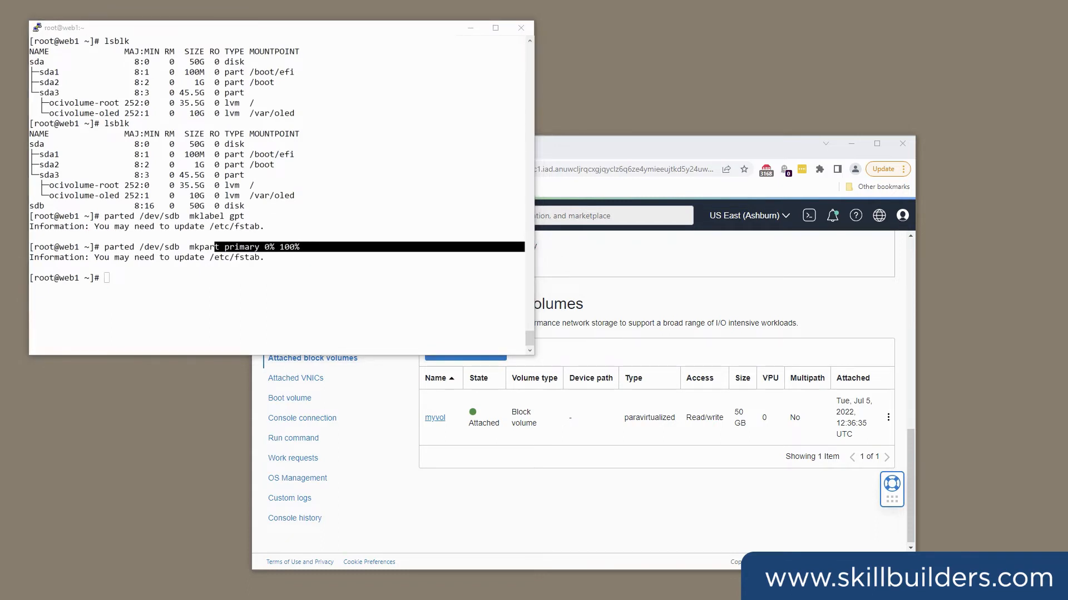
pyautogui.click(185, 286)
pyautogui.rightClick(186, 285)
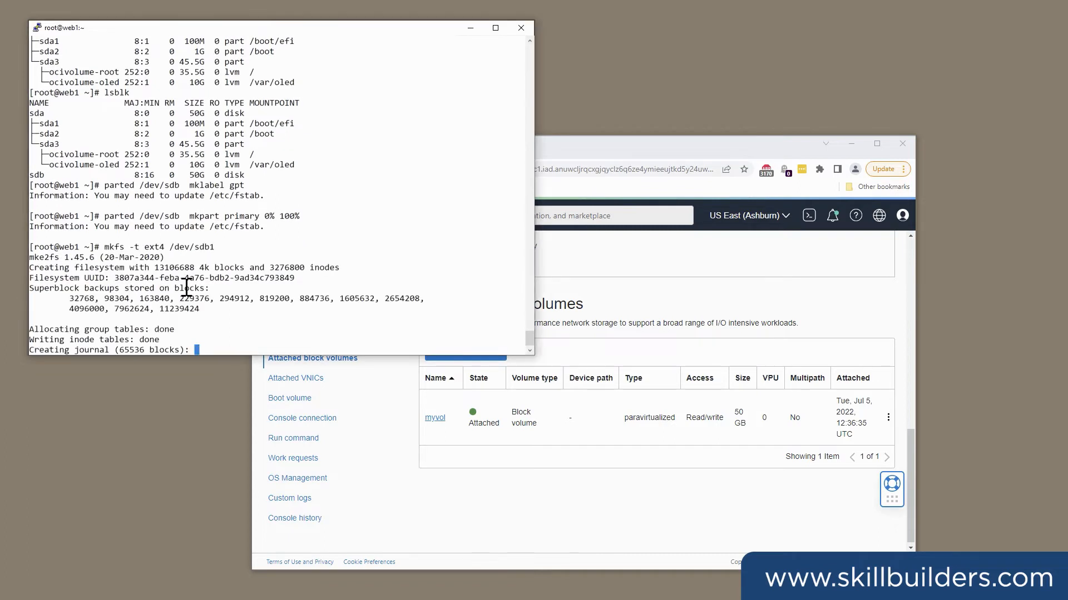
pyautogui.moveTo(104, 247); pyautogui.dragTo(163, 247)
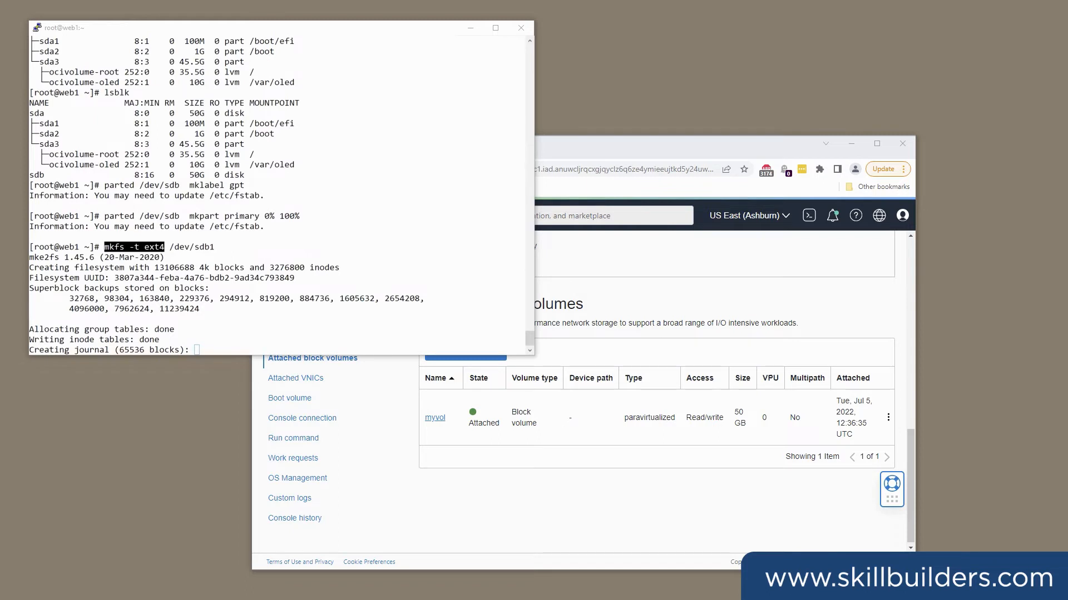
# Create the mount point with "mkdir /mnt/myvol" and mount the partition on it with "mount -t ext4 /dev/sdb1 /mnt/myvol".
pyautogui.hotkey('ctrl', 'c')
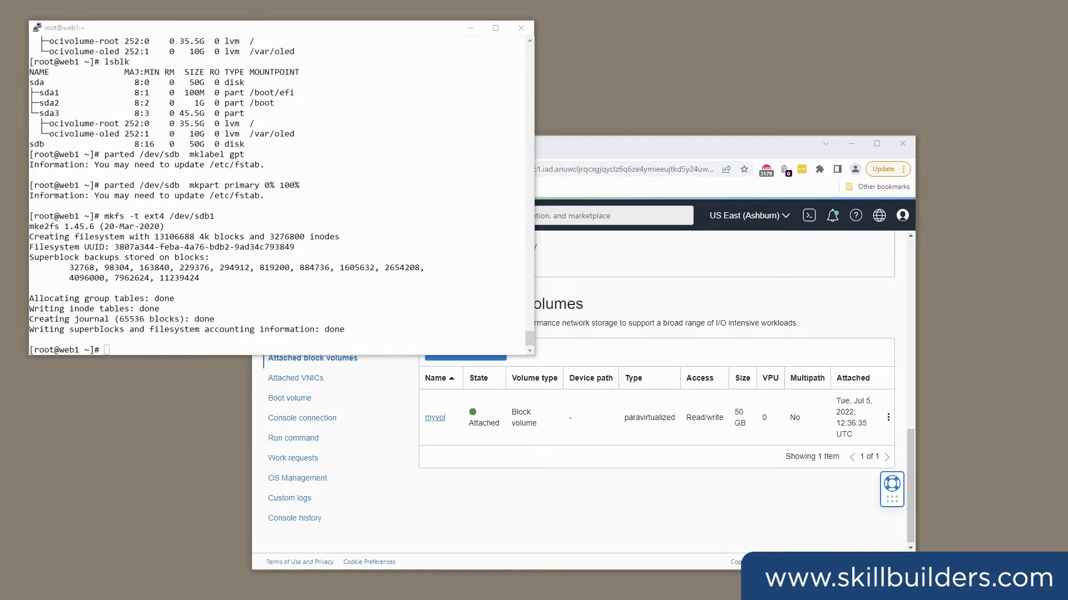
pyautogui.rightClick(242, 250)
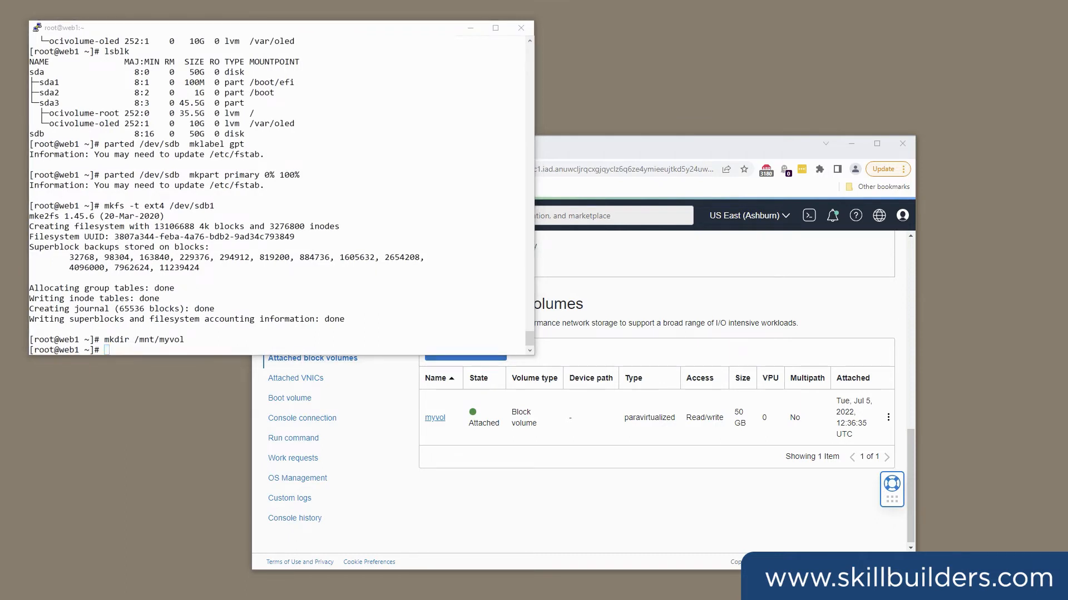
pyautogui.click(288, 289)
pyautogui.rightClick(288, 289)
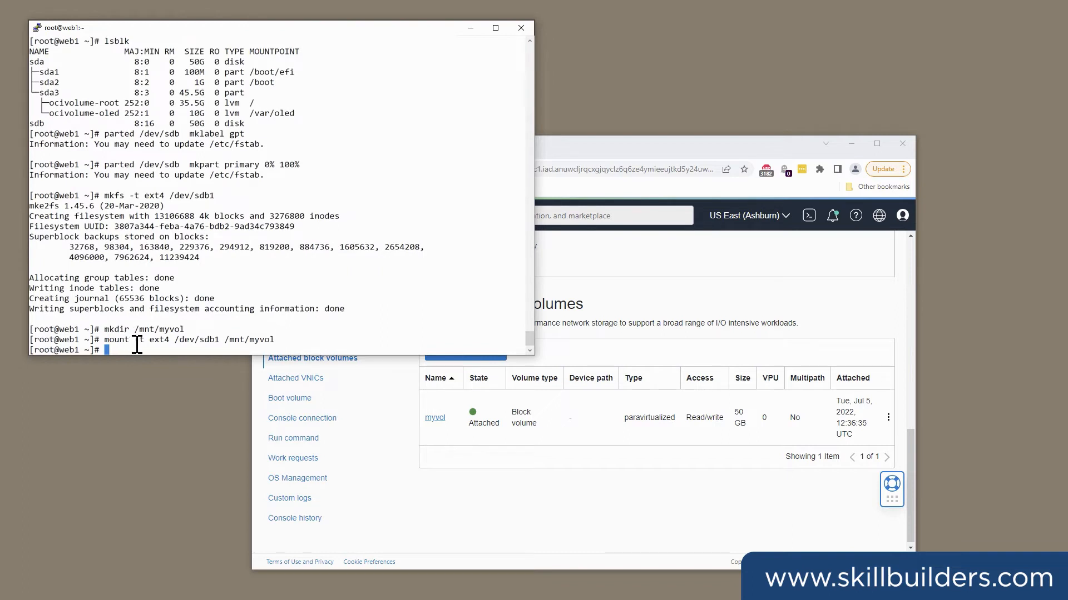
pyautogui.moveTo(176, 340); pyautogui.dragTo(216, 341)
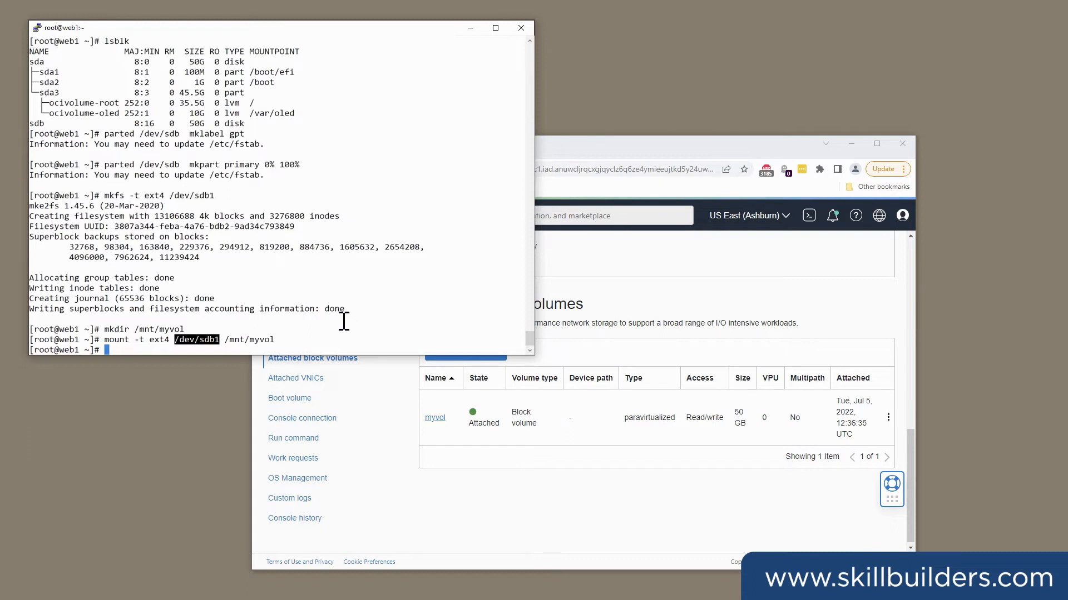
# List the mounted file systems with "df -h" and check the entry for /dev/sdb1.
pyautogui.write('df -h')
pyautogui.press('Return')
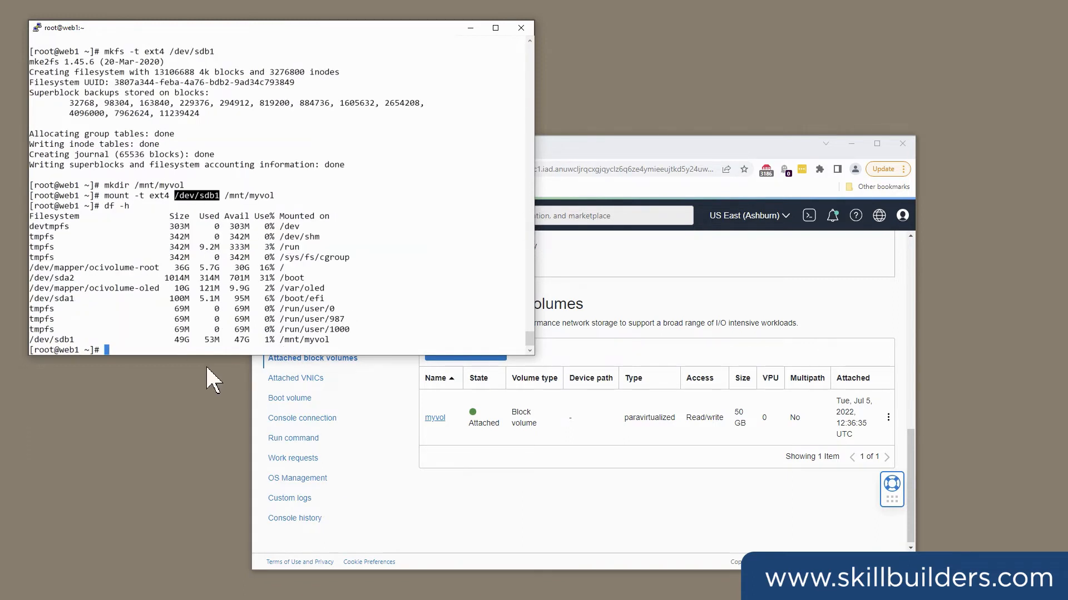
pyautogui.moveTo(39, 339); pyautogui.dragTo(338, 348)
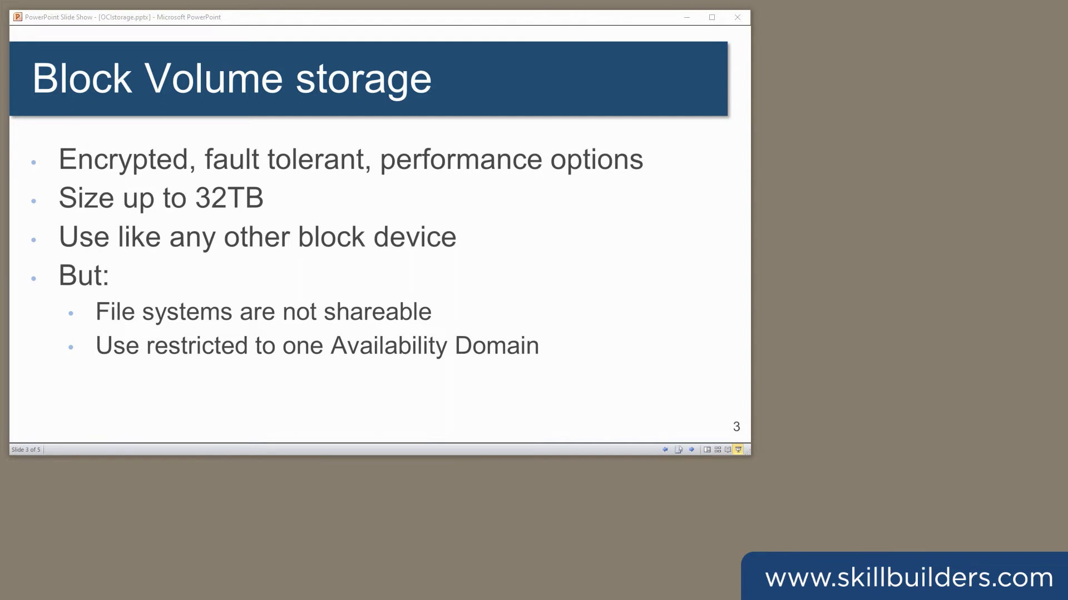
pyautogui.click(240, 16)
pyautogui.press('Right')
# Switch to the Oracle Cloud console in the browser and open the WORKSHOP virtual cloud network's details.
pyautogui.hotkey('alt', 'Tab')
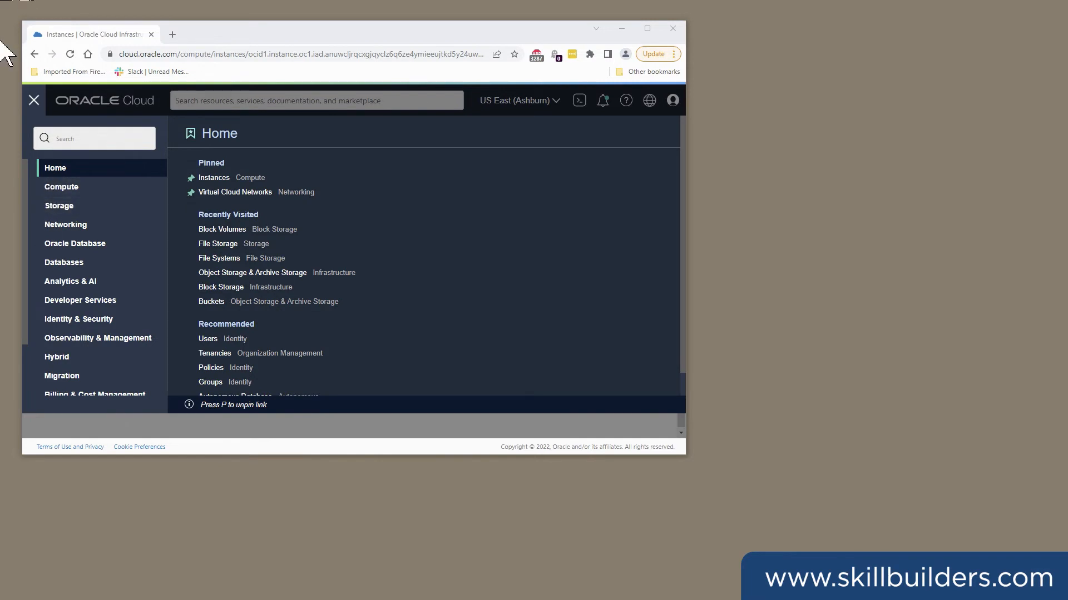
pyautogui.click(32, 102)
pyautogui.click(32, 102)
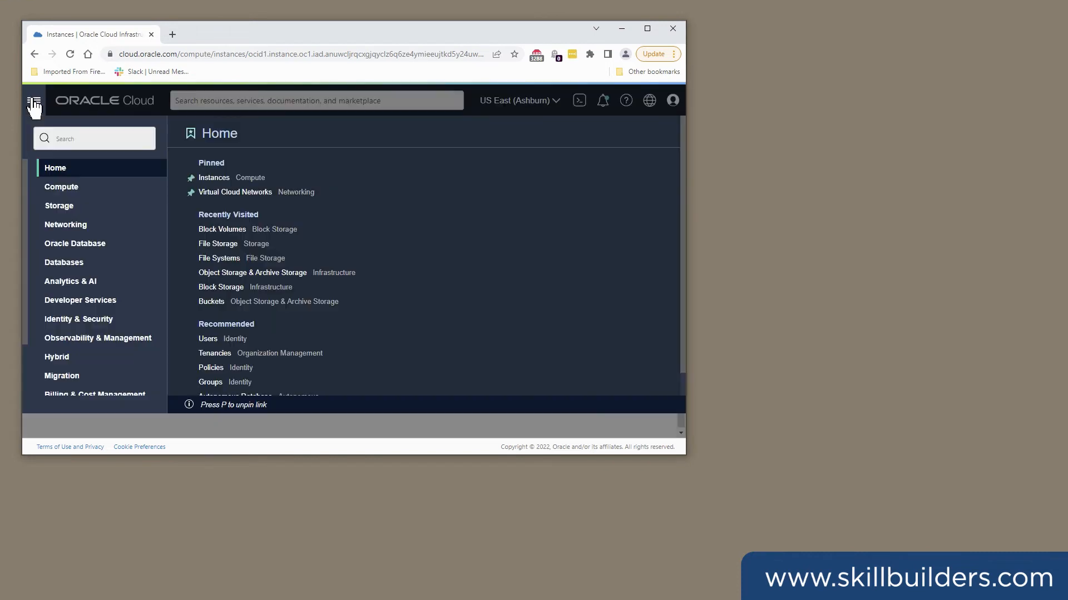
pyautogui.click(54, 228)
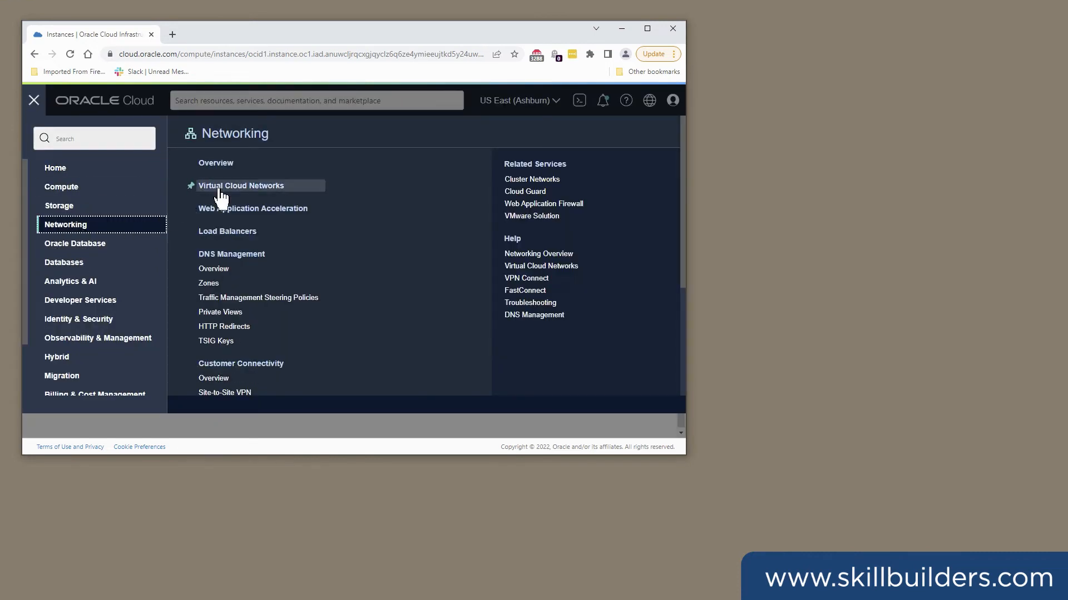
pyautogui.click(224, 189)
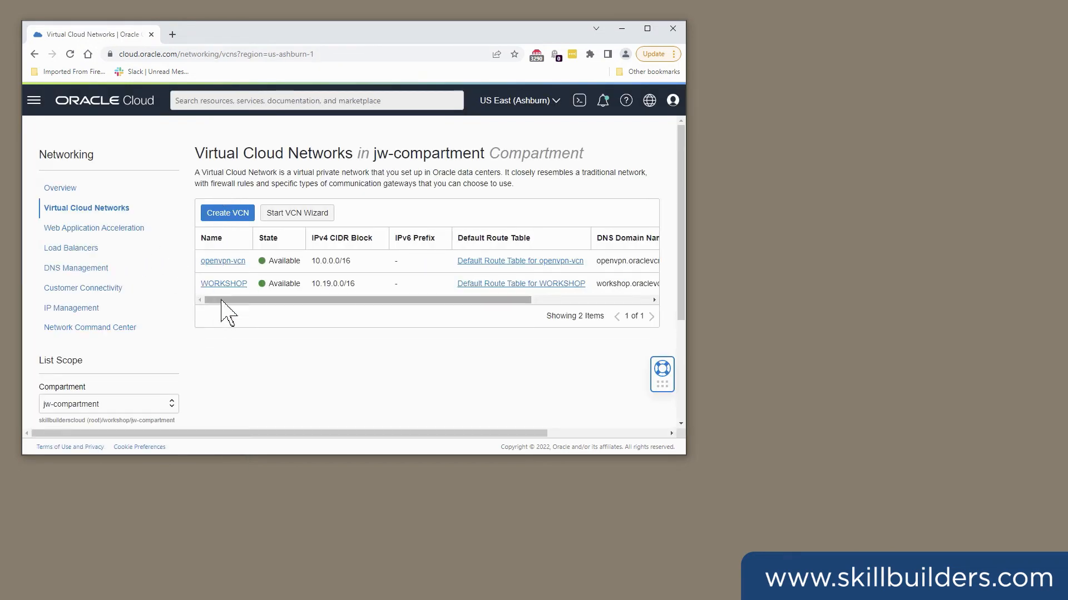
pyautogui.moveTo(217, 287)
pyautogui.mouseDown()
pyautogui.moveTo(124, 286)
pyautogui.moveTo(295, 284)
pyautogui.moveTo(234, 290)
pyautogui.mouseUp()
pyautogui.click(234, 290)
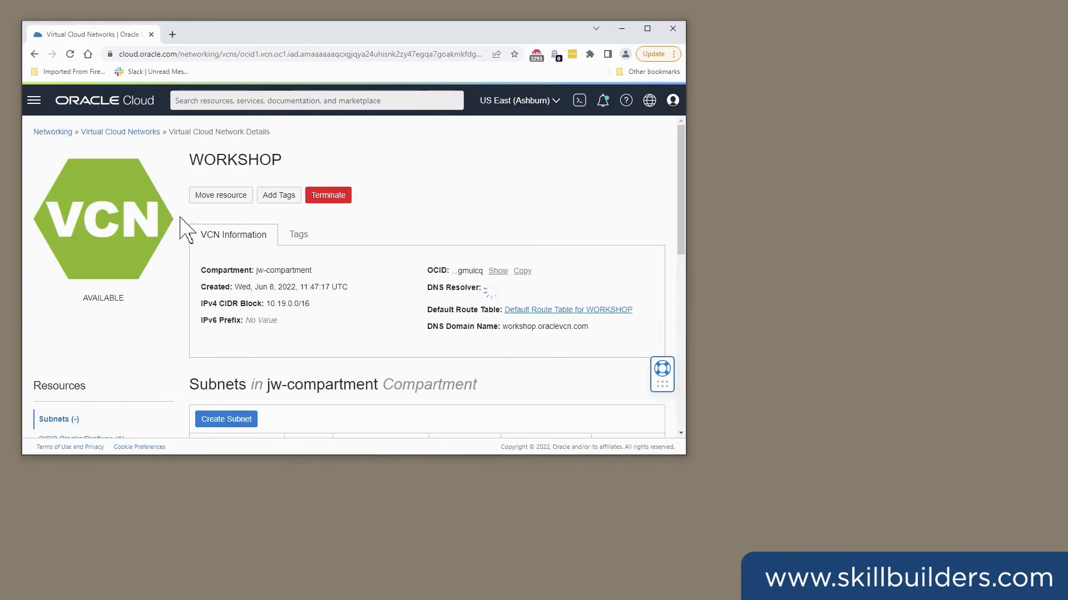
# Open the security list attached to the Private Subnet-WORKSHOP subnet.
pyautogui.scroll(-3, 183, 226)
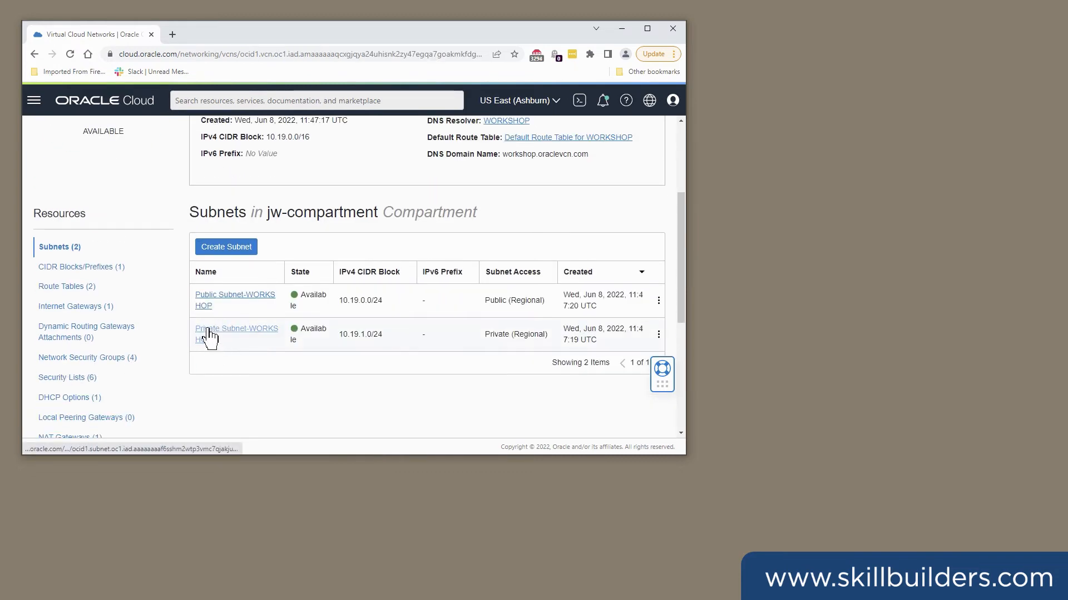
pyautogui.click(208, 333)
pyautogui.scroll(-2, 148, 278)
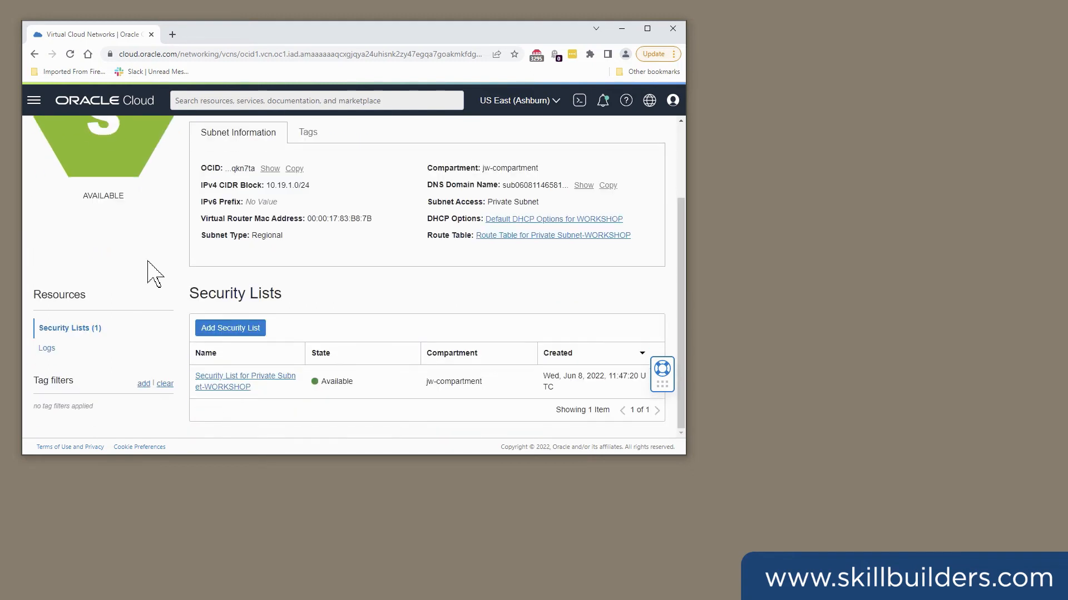
pyautogui.click(220, 385)
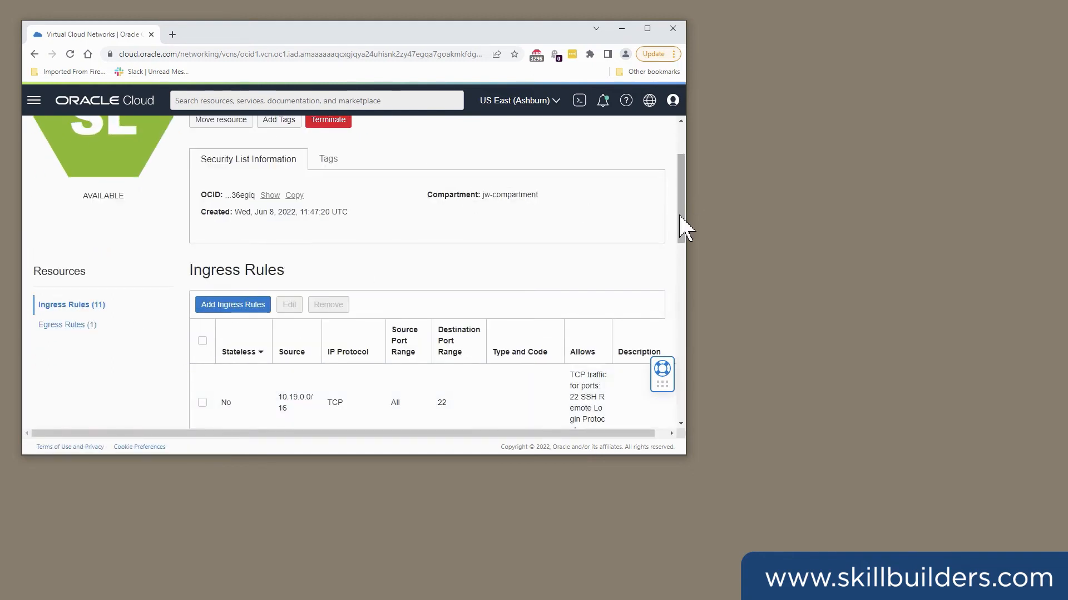
# Examine the security list's ingress rules for the portmapper and nfs ports and their source CIDR.
pyautogui.scroll(-1, 681, 220)
pyautogui.moveTo(680, 220)
pyautogui.mouseDown()
pyautogui.moveTo(677, 405)
pyautogui.moveTo(660, 205)
pyautogui.moveTo(661, 214)
pyautogui.mouseUp()
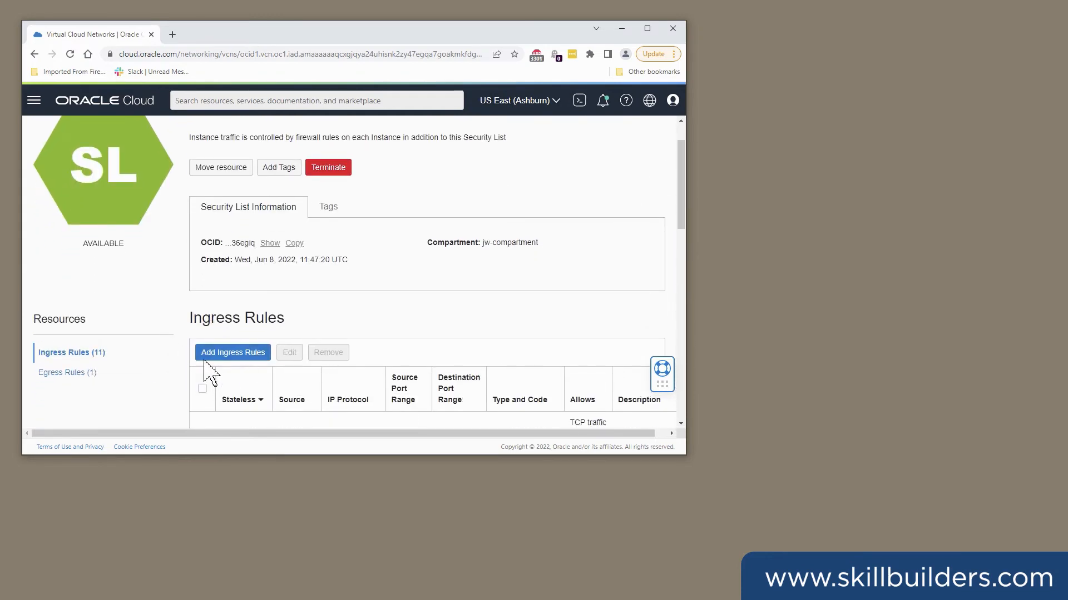
pyautogui.moveTo(681, 195); pyautogui.dragTo(682, 295)
pyautogui.moveTo(694, 351); pyautogui.dragTo(691, 406)
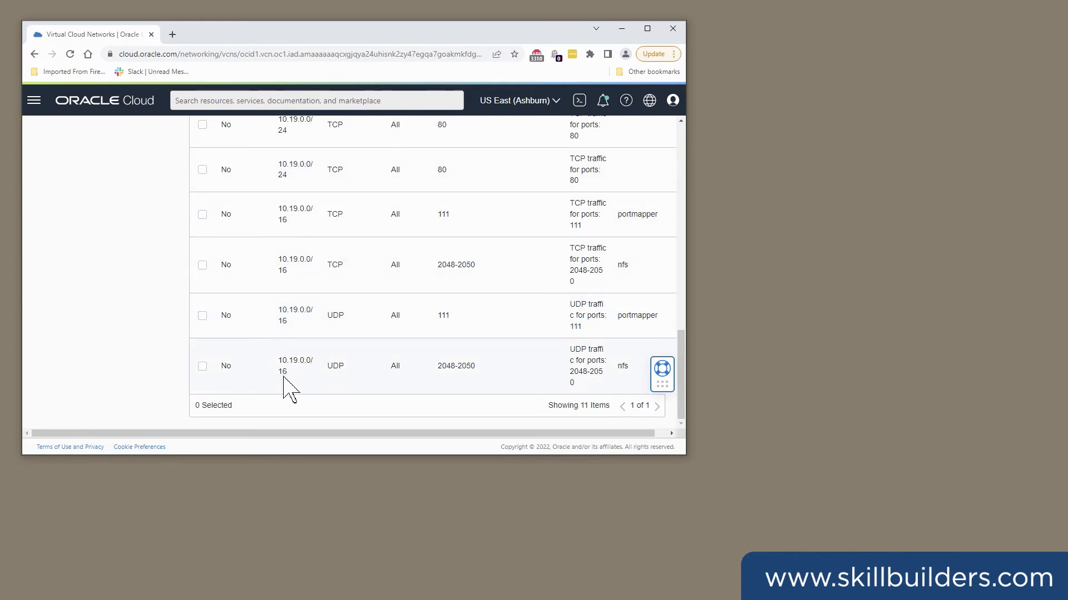
pyautogui.moveTo(278, 361); pyautogui.dragTo(311, 371)
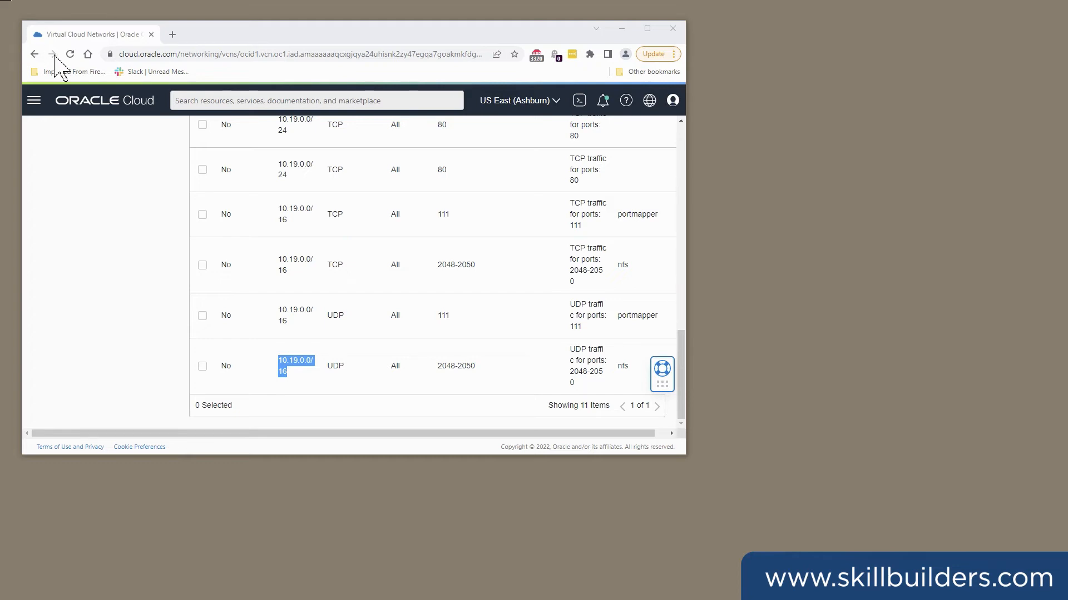
# Go to the File Systems page under Storage and start creating a new file system.
pyautogui.click(34, 101)
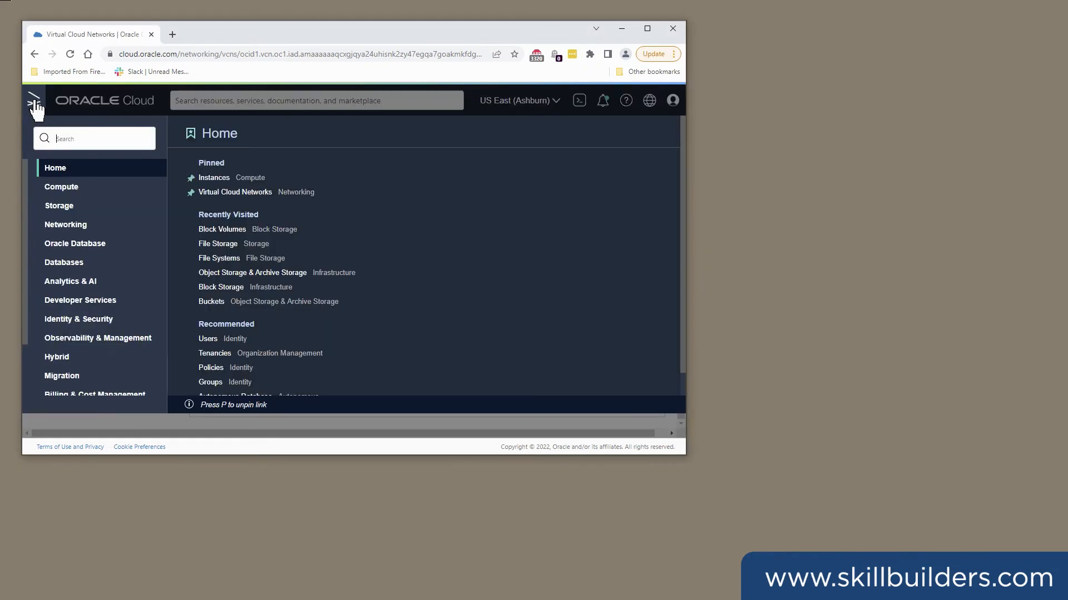
pyautogui.click(56, 208)
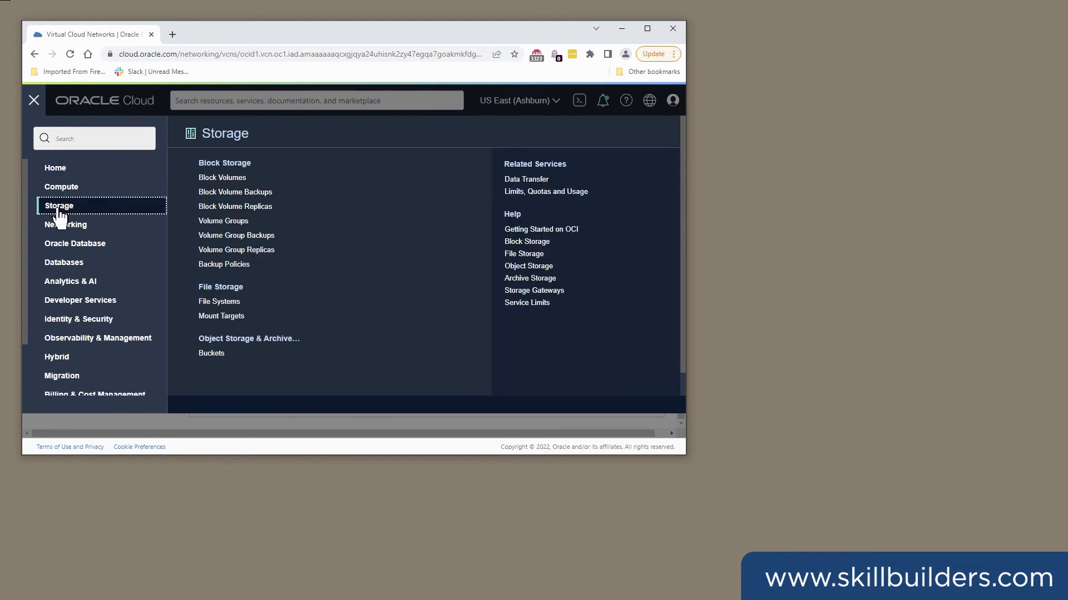
pyautogui.click(218, 300)
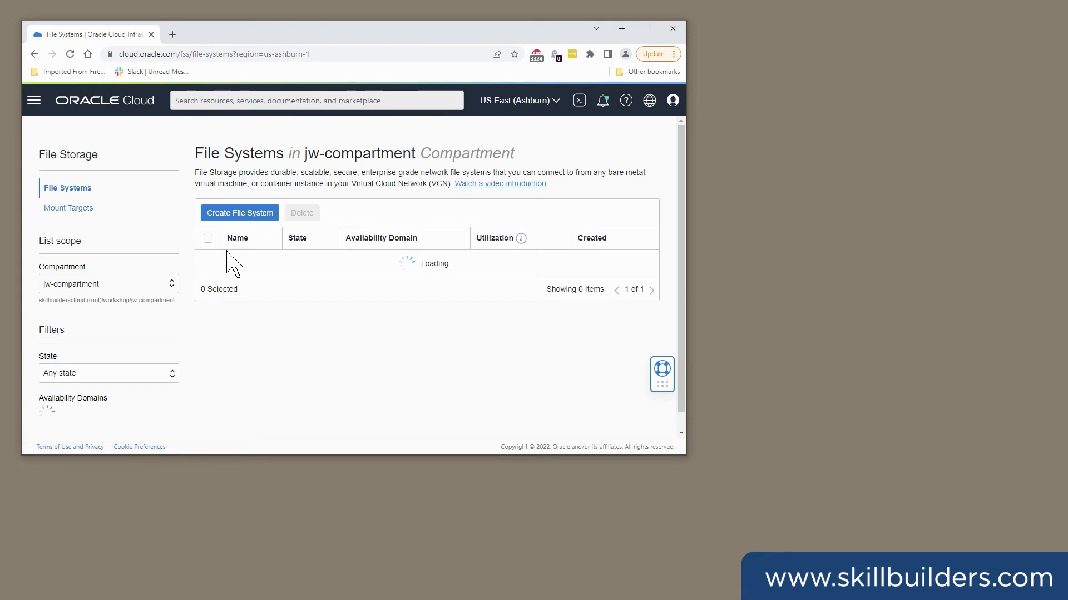
pyautogui.click(234, 218)
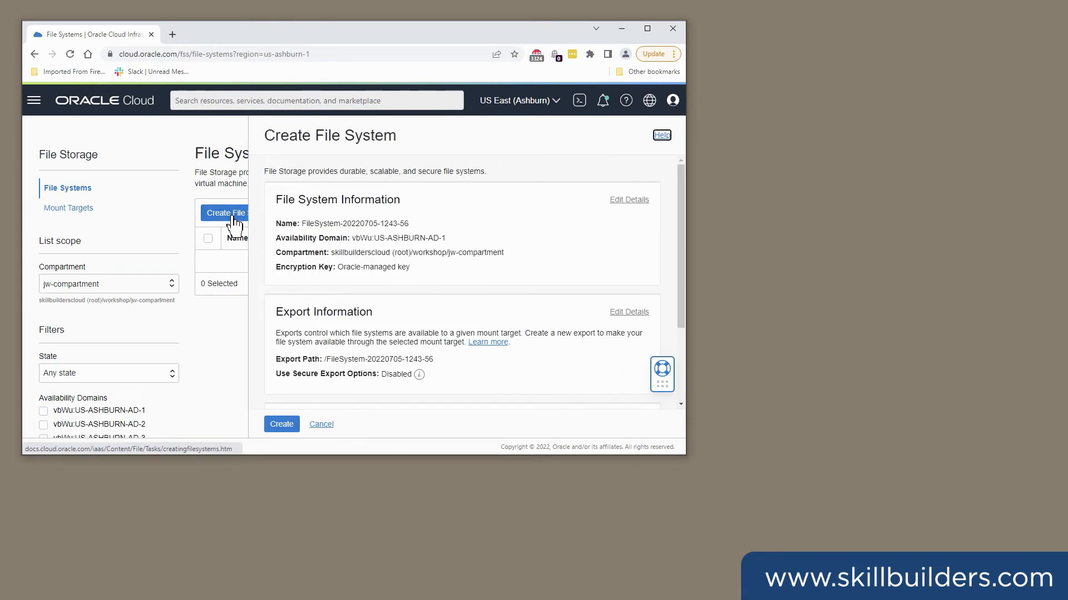
# Name the file system myfs, keep availability domain vbWu:US-ASHBURN-AD-1 and the myFS mount target, and create it.
pyautogui.click(629, 201)
pyautogui.moveTo(400, 241); pyautogui.dragTo(285, 239)
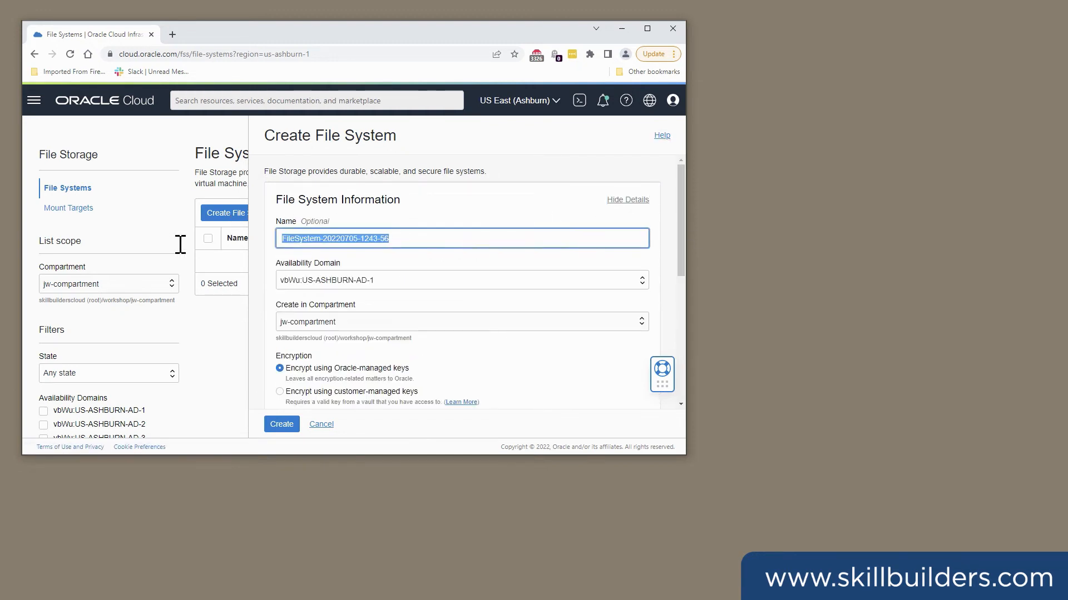
pyautogui.write('myfs')
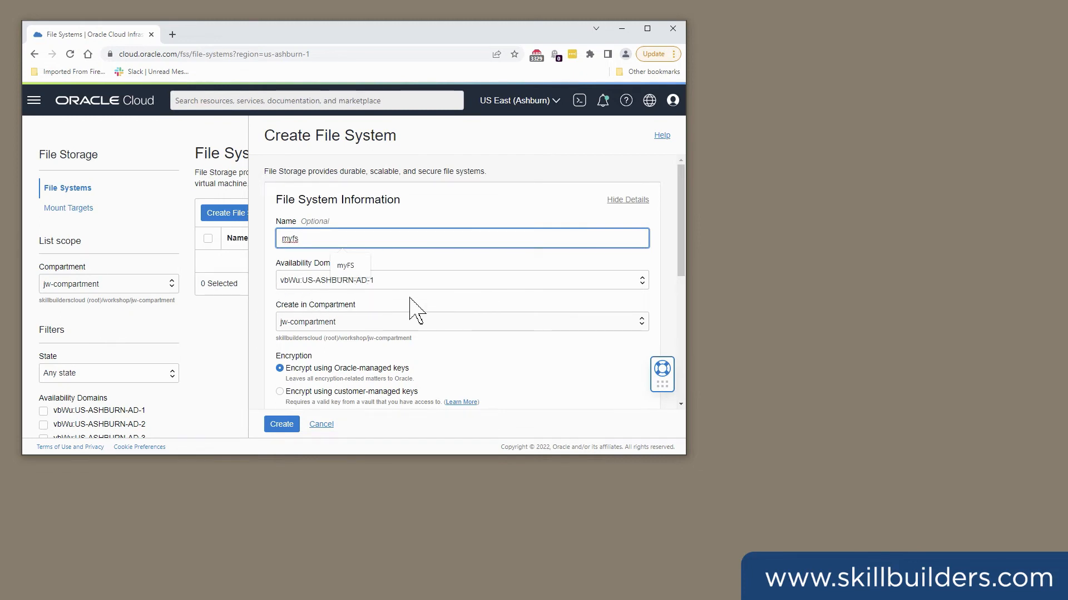
pyautogui.click(427, 282)
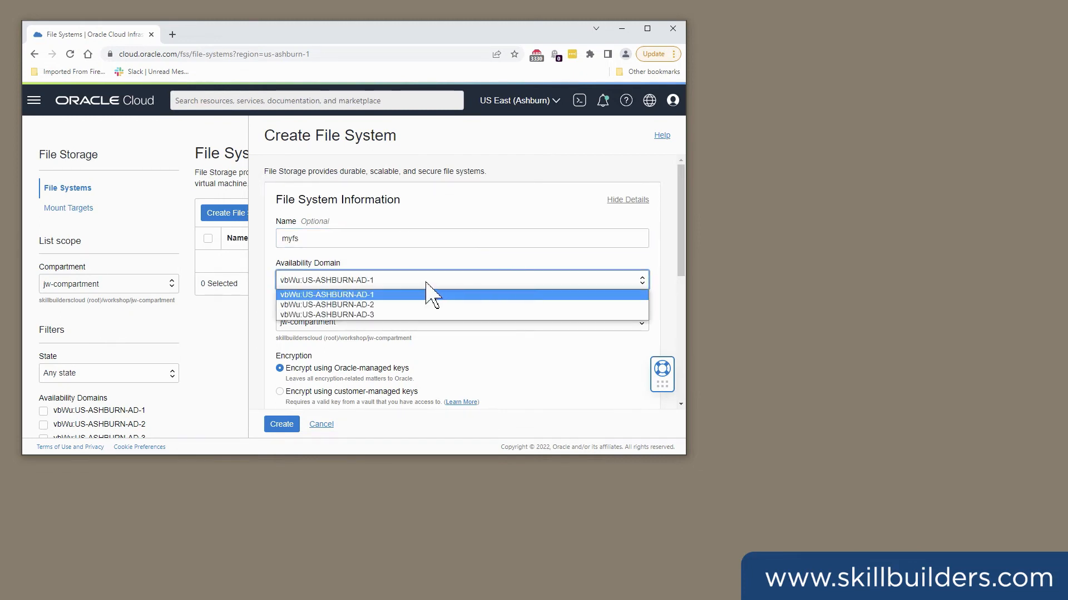
pyautogui.click(379, 278)
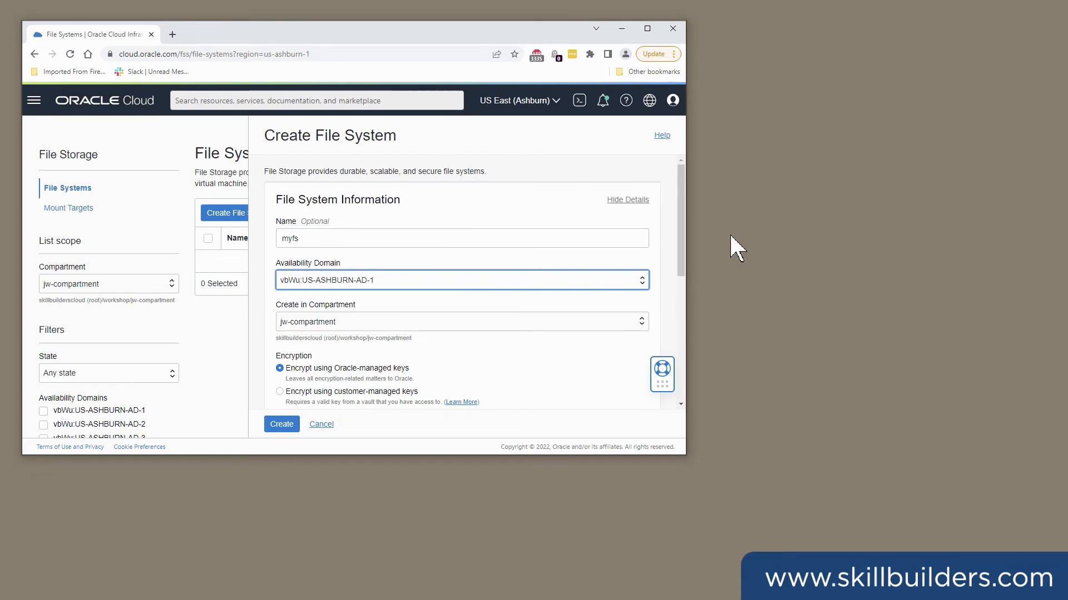
pyautogui.moveTo(687, 260); pyautogui.dragTo(693, 384)
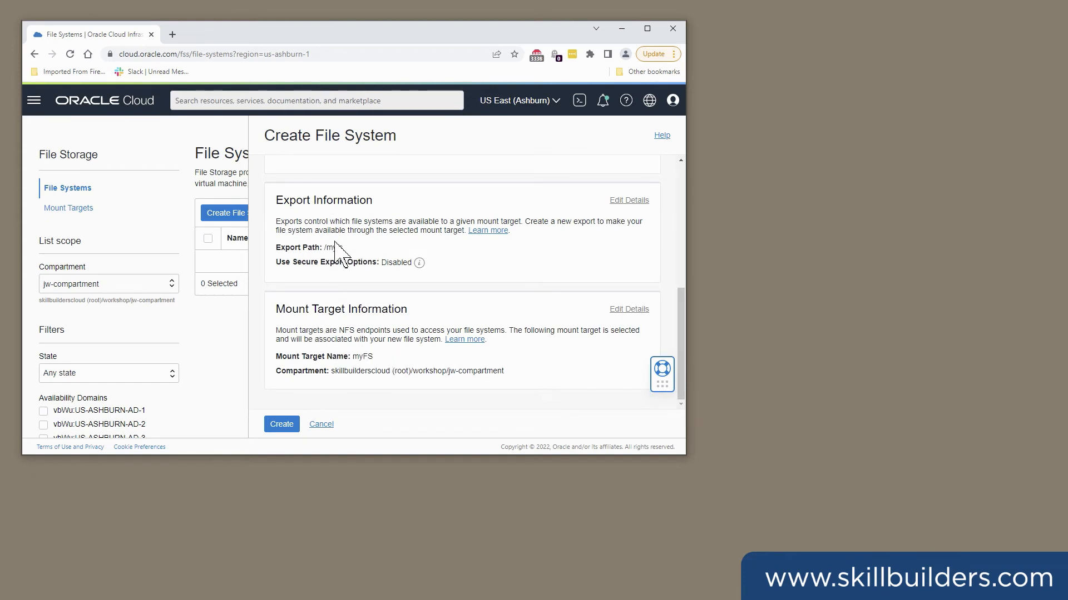
pyautogui.click(281, 425)
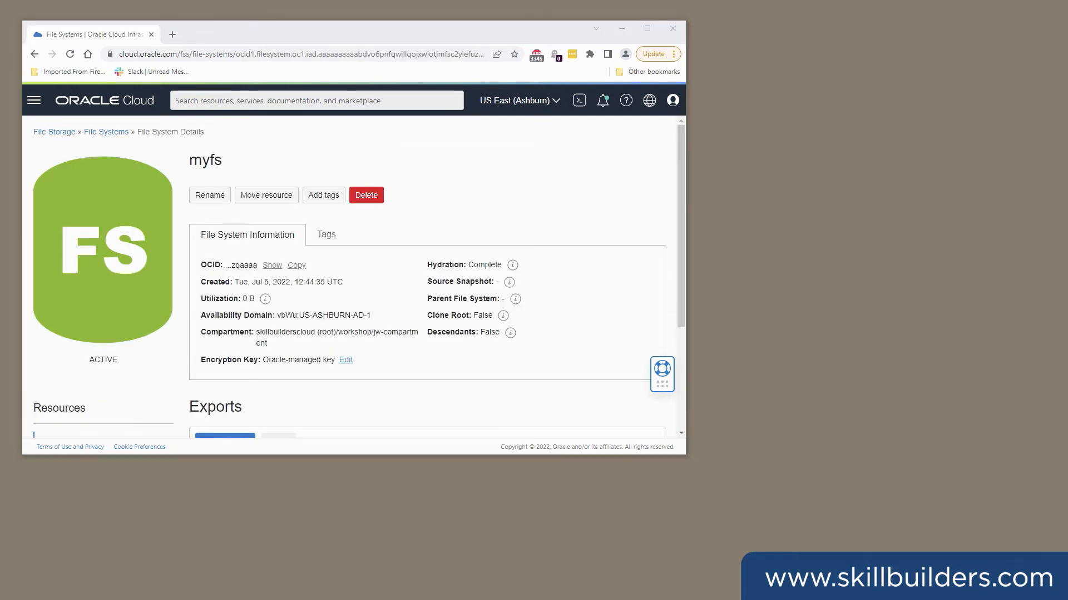
# Open the mount commands for the /myfs export and read the note on the required network security rules.
pyautogui.moveTo(681, 271); pyautogui.dragTo(687, 383)
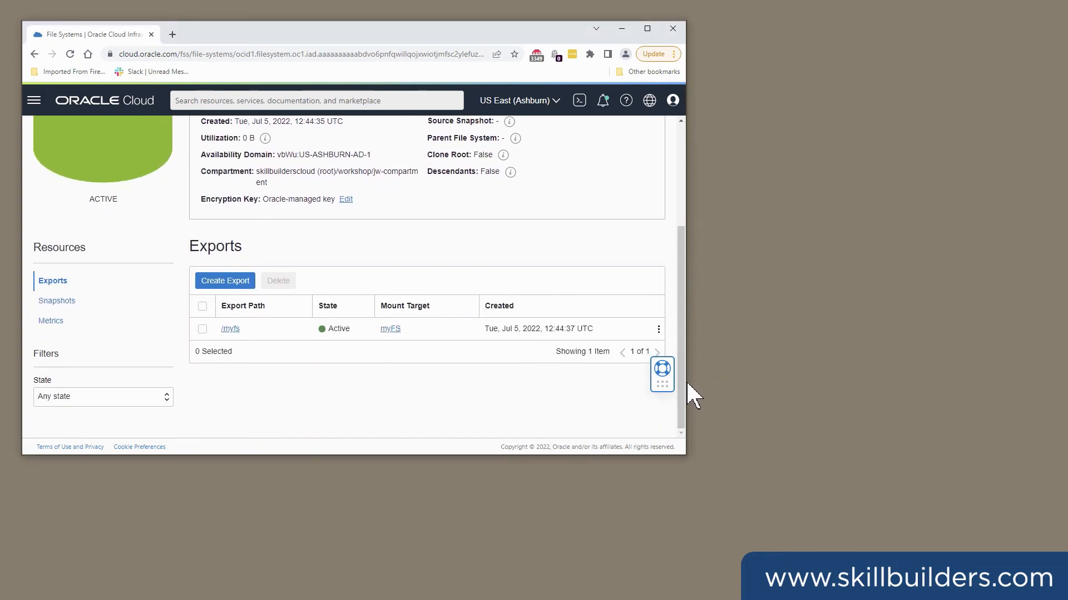
pyautogui.click(658, 330)
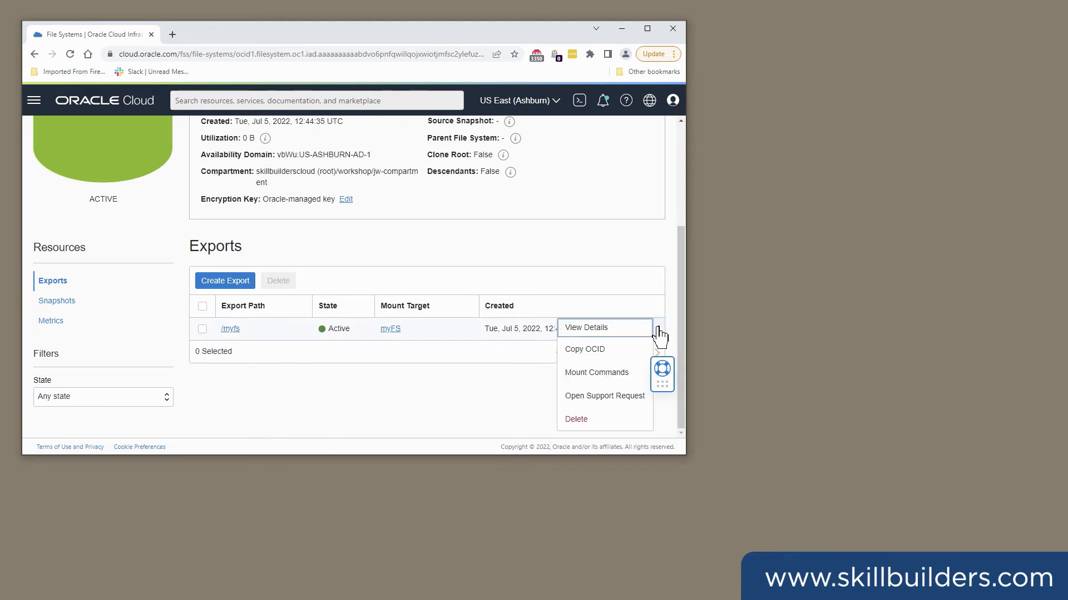
pyautogui.click(593, 373)
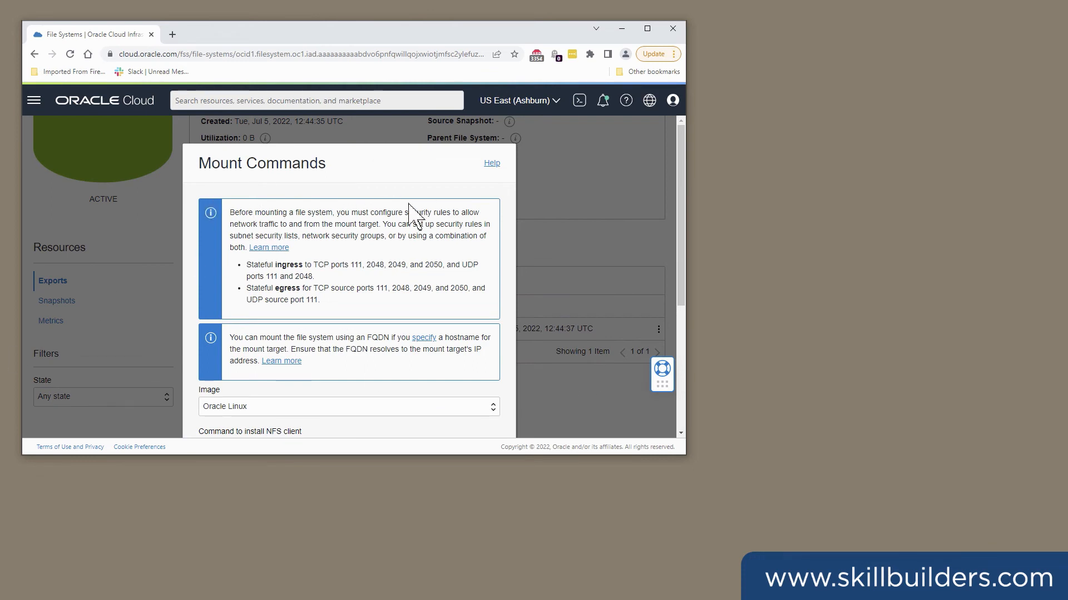
pyautogui.moveTo(399, 215); pyautogui.dragTo(446, 214)
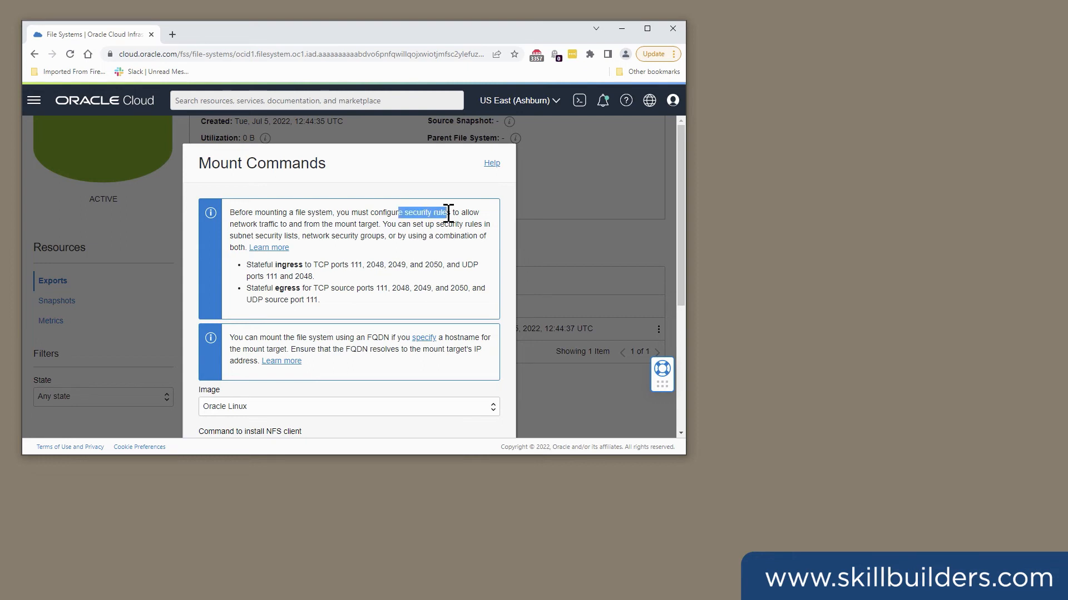
pyautogui.moveTo(256, 236); pyautogui.dragTo(386, 238)
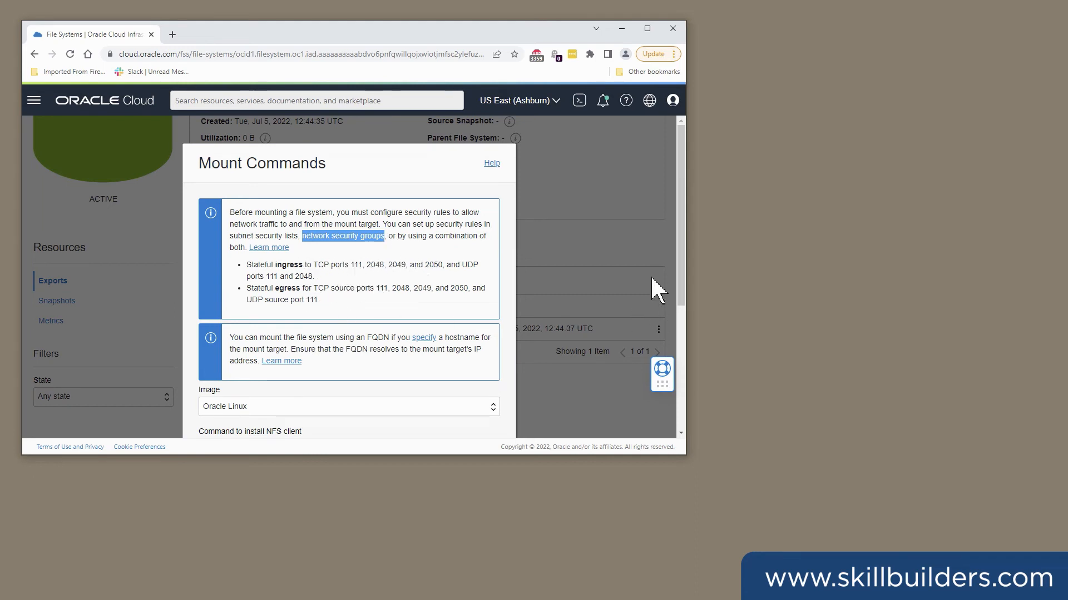
# Review the NFS client, mount point and mount commands for the /myfs export with the image kept at Oracle Linux.
pyautogui.moveTo(680, 278); pyautogui.dragTo(680, 387)
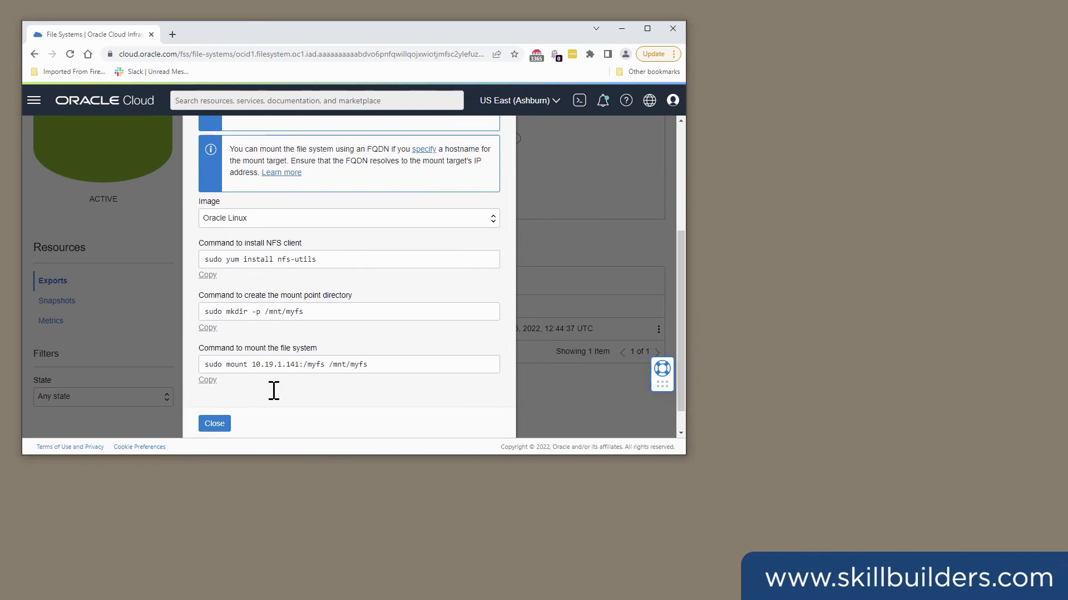
pyautogui.click(495, 218)
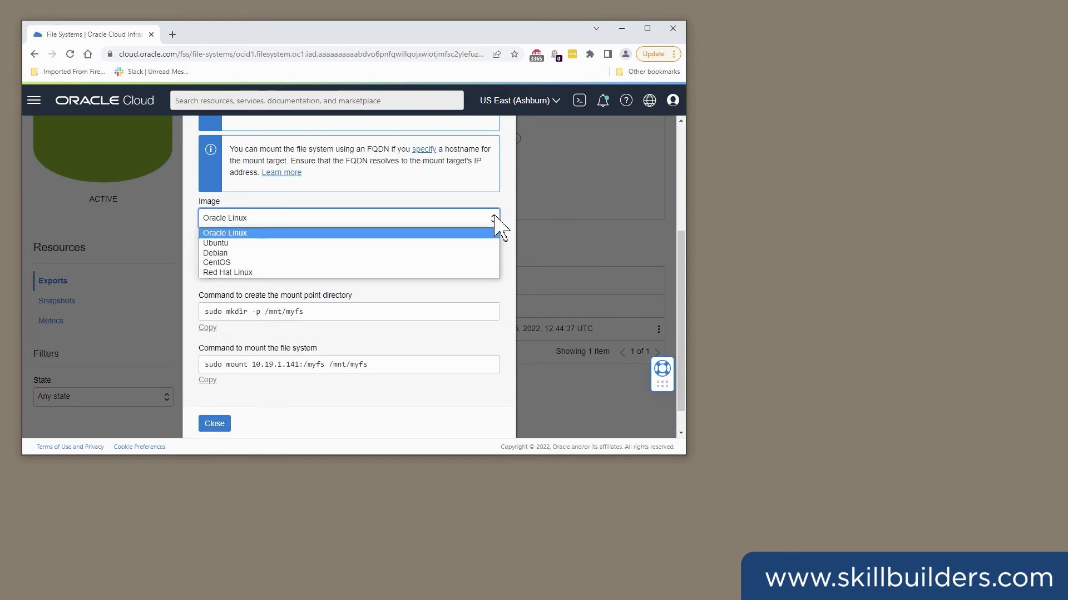
pyautogui.click(265, 218)
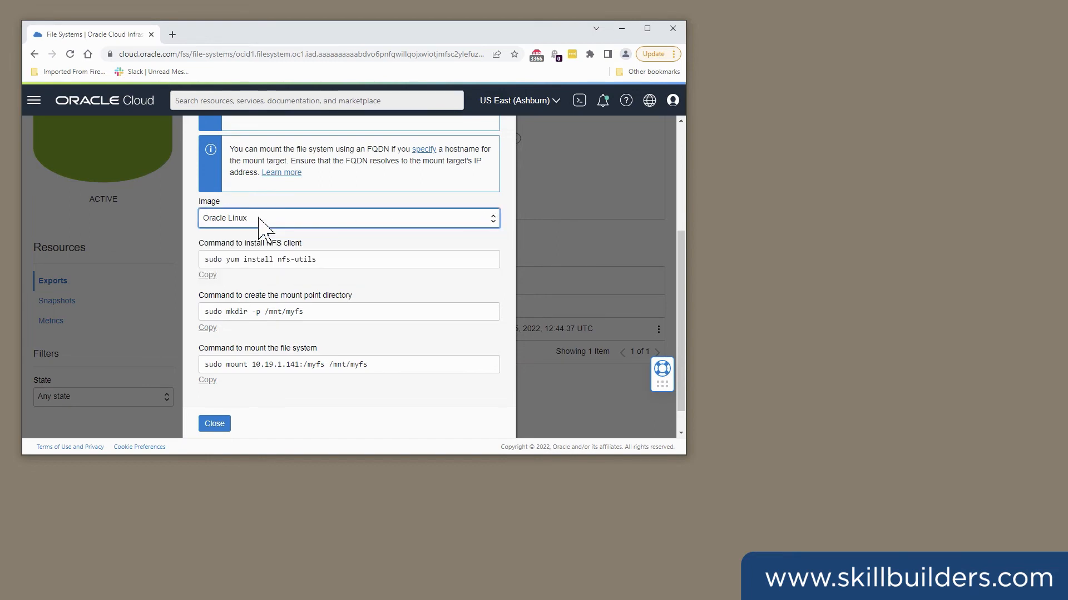
# Switch to the web1 terminal, add blank prompt lines, and place its window beside the mount commands.
pyautogui.hotkey('alt', 'Tab')
pyautogui.moveTo(389, 599); pyautogui.dragTo(586, 56)
pyautogui.press('Return')
pyautogui.press('Return')
pyautogui.press('Return')
pyautogui.press('Return')
pyautogui.press('Return')
pyautogui.press('Return')
pyautogui.press('Return')
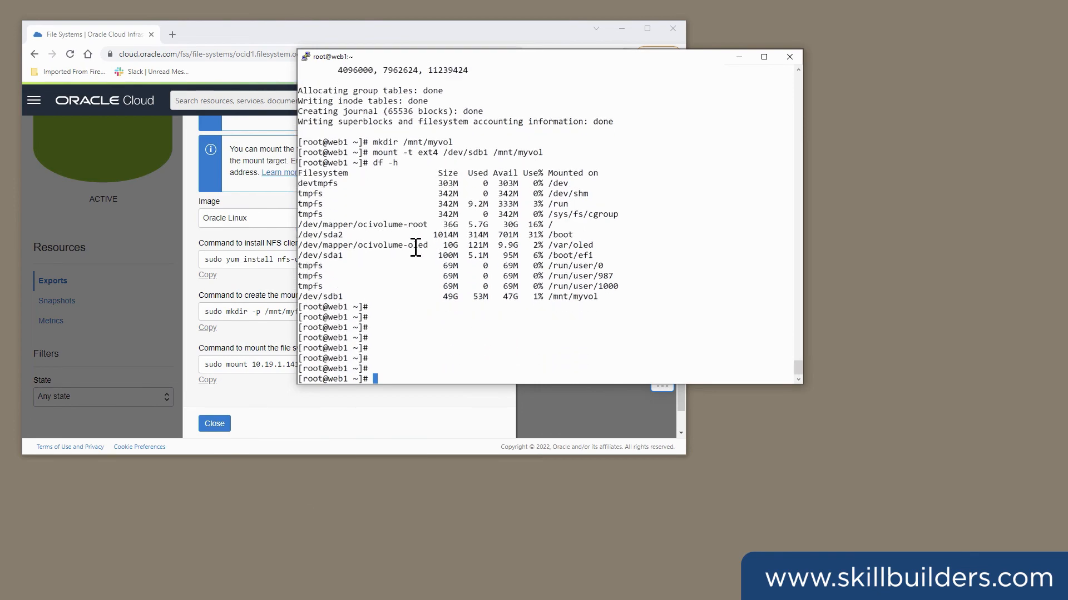
pyautogui.moveTo(656, 57); pyautogui.dragTo(838, 36)
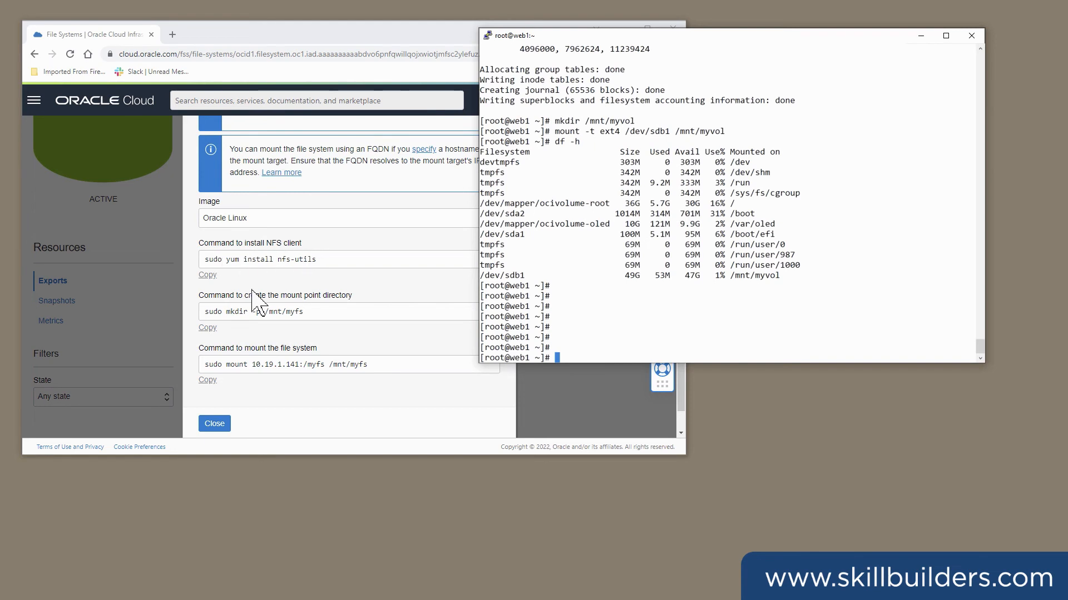
# Copy the mount point command without sudo and run mkdir -p /mnt/myfs on web1.
pyautogui.moveTo(229, 312); pyautogui.dragTo(331, 313)
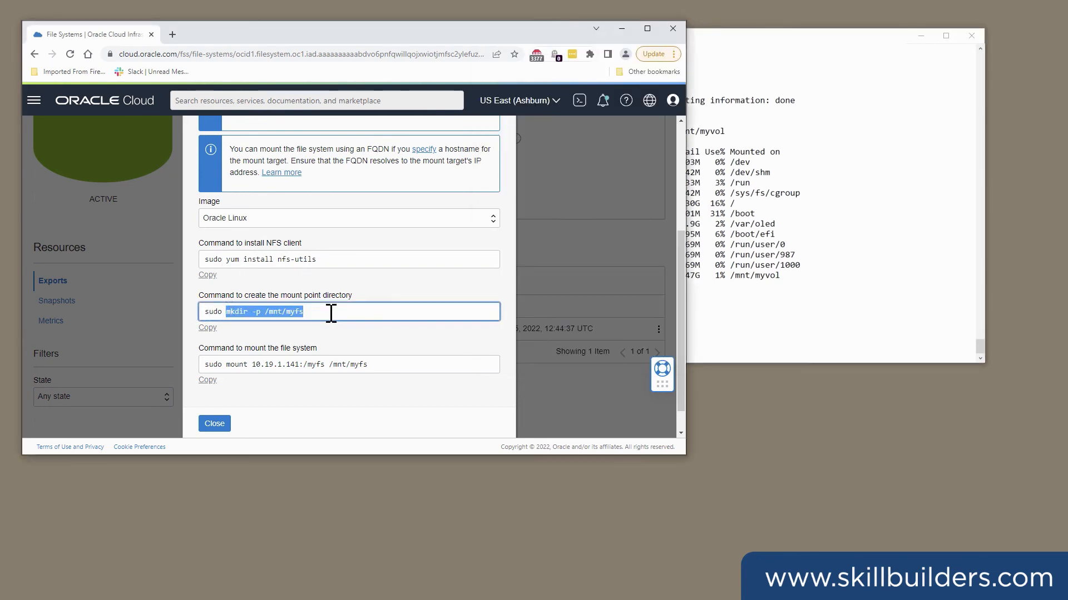
pyautogui.click(802, 251)
pyautogui.rightClick(784, 252)
pyautogui.press('Return')
# Copy the mount command without sudo and run mount 10.19.1.141:/myfs /mnt/myfs on web1.
pyautogui.moveTo(225, 364); pyautogui.dragTo(414, 365)
pyautogui.hotkey('ctrl', 'c')
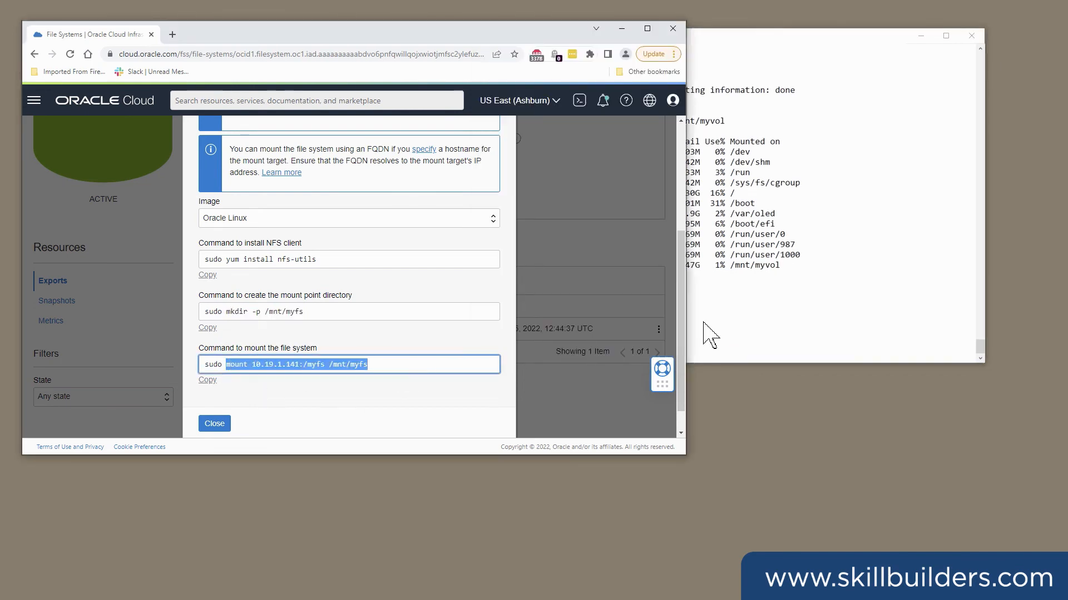
pyautogui.click(834, 281)
pyautogui.rightClick(695, 271)
pyautogui.press('Return')
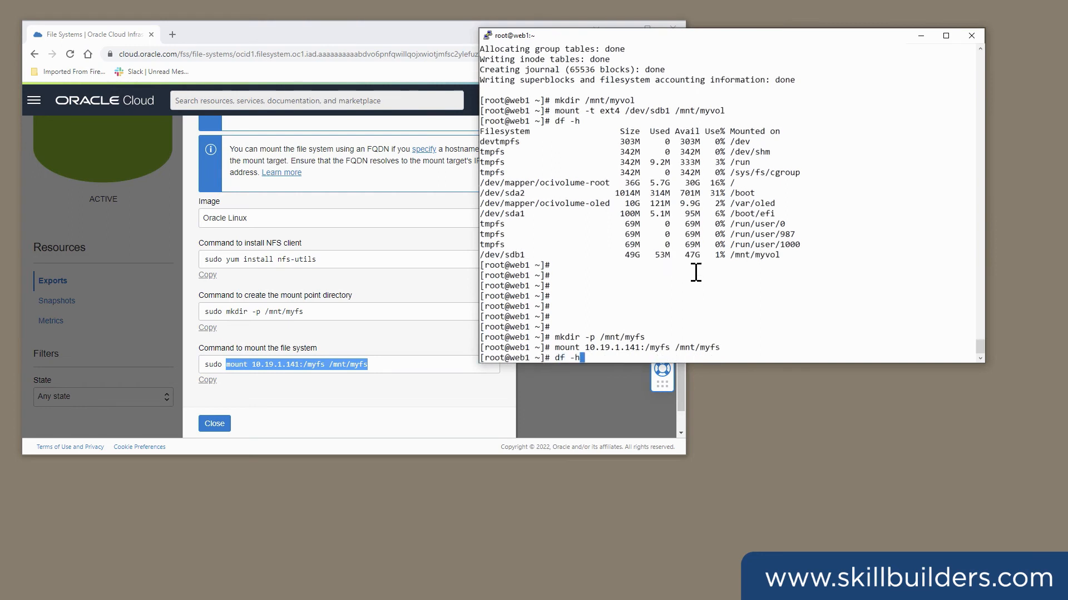
# List web1's file systems with df -h and examine the size and available space of the /mnt/myfs mount.
pyautogui.write('df -h')
pyautogui.press('Return')
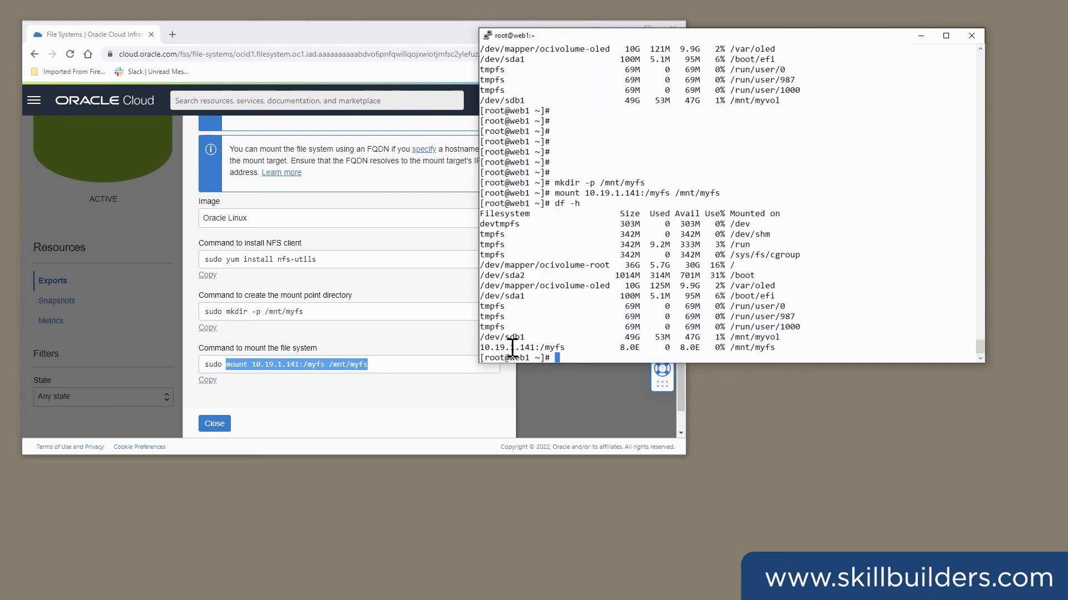
pyautogui.moveTo(504, 348); pyautogui.dragTo(791, 350)
pyautogui.click(690, 353)
pyautogui.moveTo(684, 351); pyautogui.dragTo(700, 352)
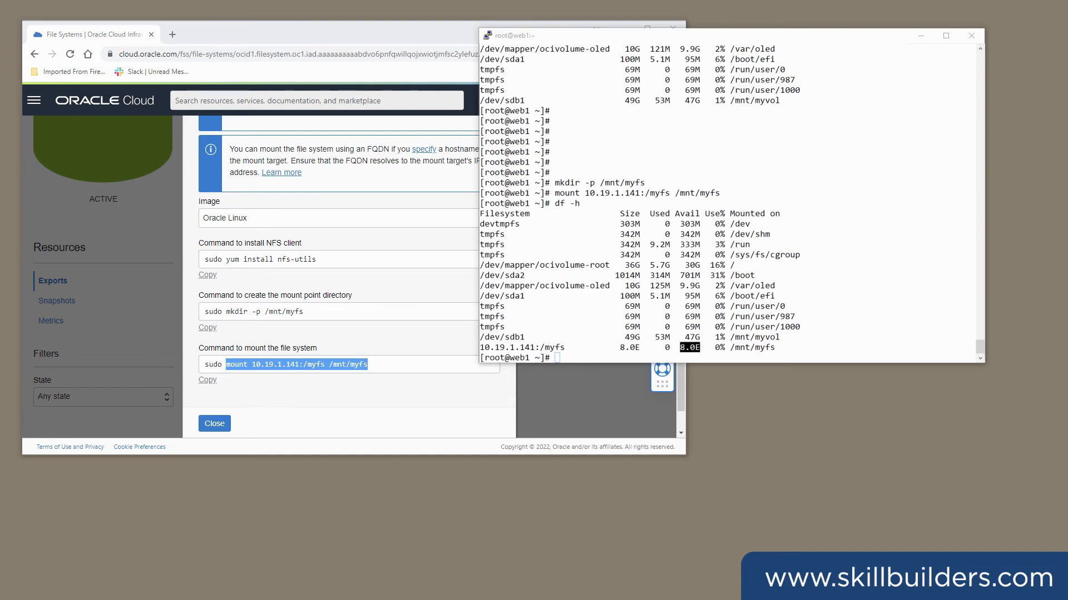
# Switch to the web2 terminal and create the mount point there with mkdir -p /mnt/myfs.
pyautogui.moveTo(0, 392); pyautogui.dragTo(349, 85)
pyautogui.press('Return')
pyautogui.press('Return')
pyautogui.press('Return')
pyautogui.press('Return')
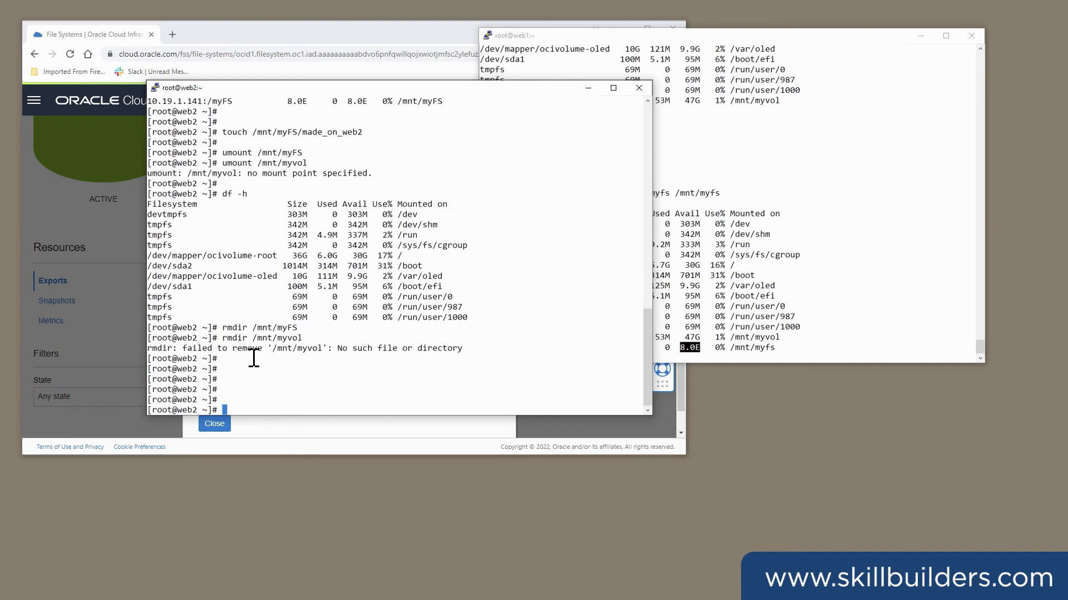
pyautogui.press('Return')
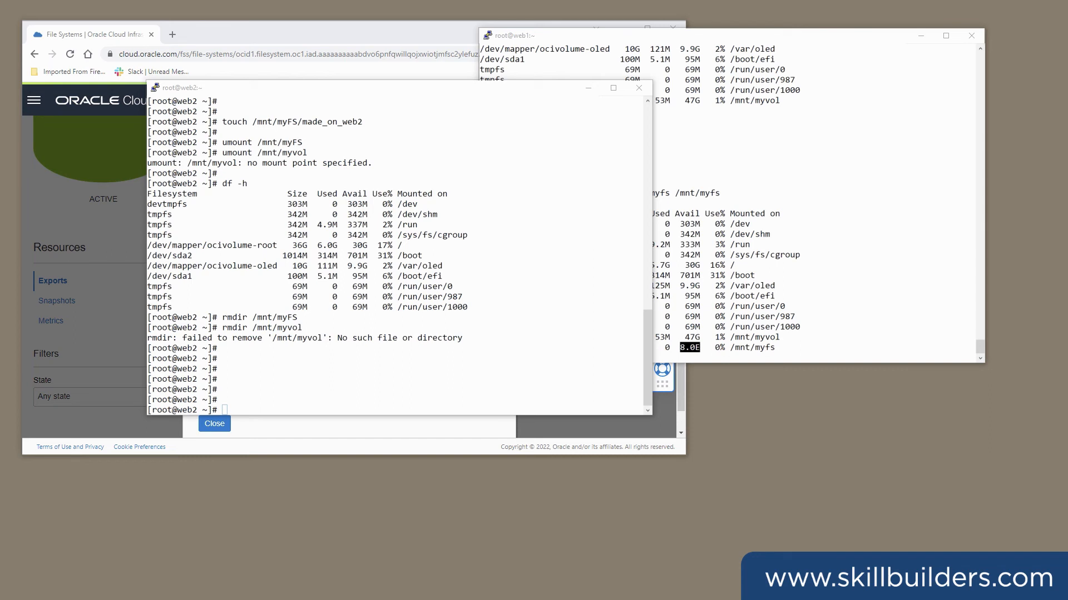
pyautogui.hotkey('ctrl', 'c')
pyautogui.click(392, 341)
pyautogui.rightClick(386, 341)
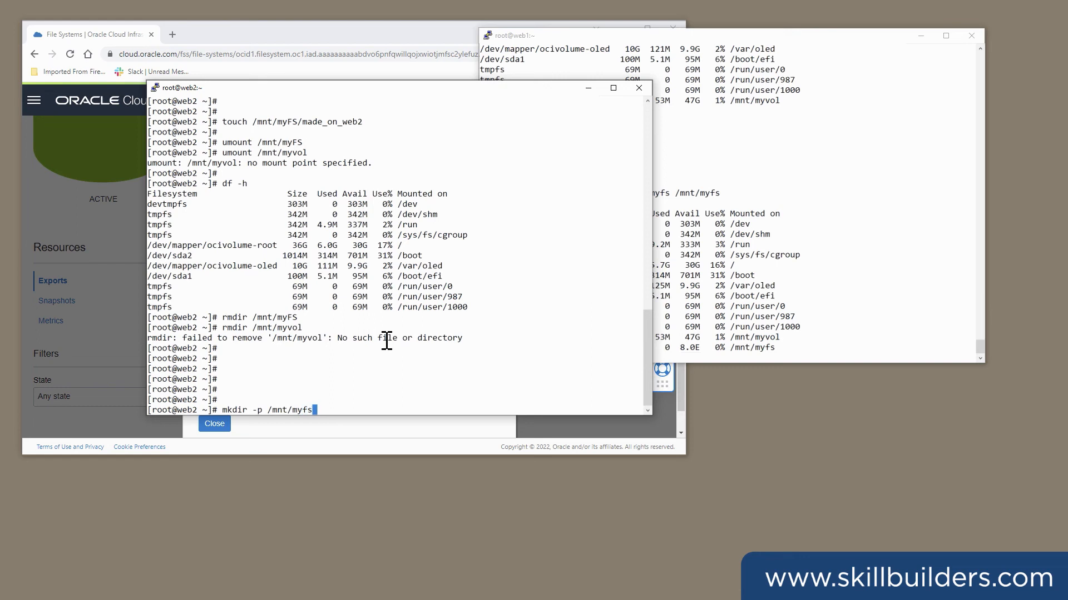
pyautogui.press('Return')
# Copy the mount command without sudo from the console and run mount 10.19.1.141:/myfs /mnt/myfs on web2.
pyautogui.hotkey('alt', 'Tab')
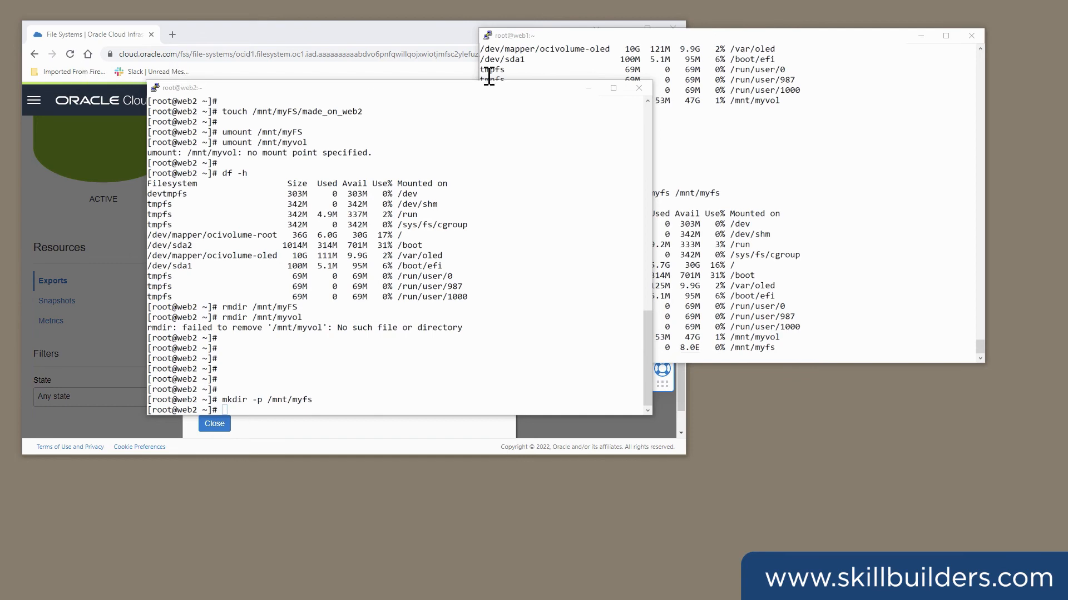
pyautogui.moveTo(427, 85); pyautogui.dragTo(720, 56)
pyautogui.click(301, 362)
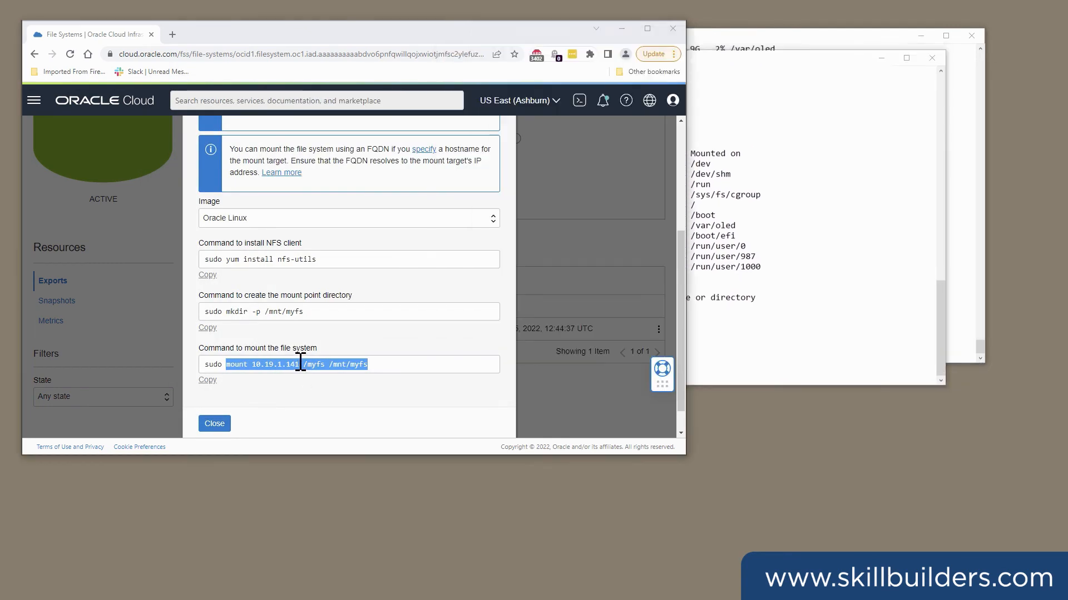
pyautogui.click(231, 365)
pyautogui.moveTo(225, 365); pyautogui.dragTo(417, 367)
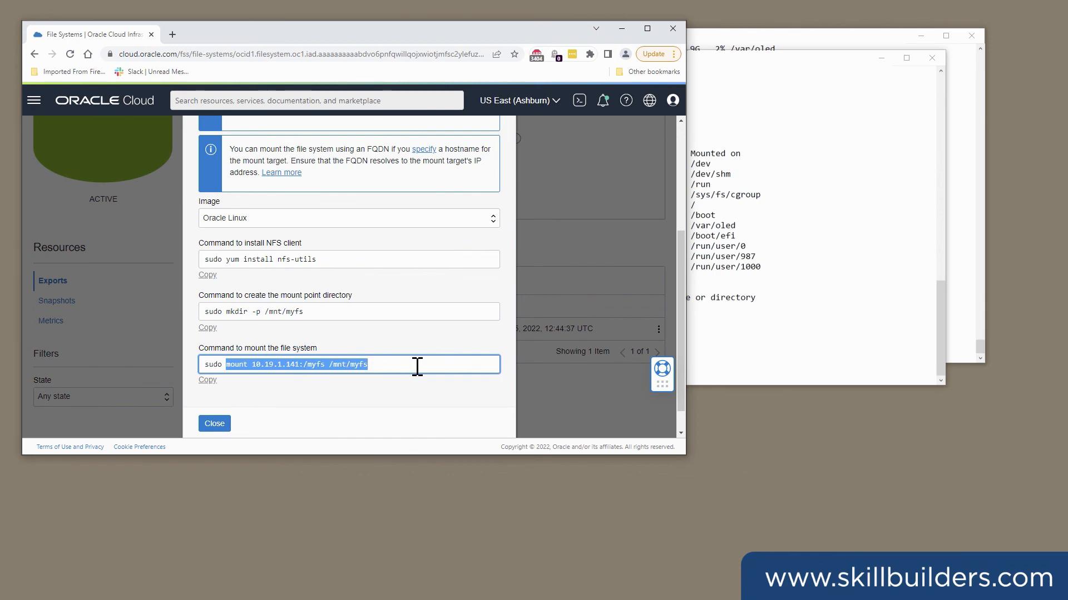
pyautogui.click(873, 253)
pyautogui.rightClick(791, 263)
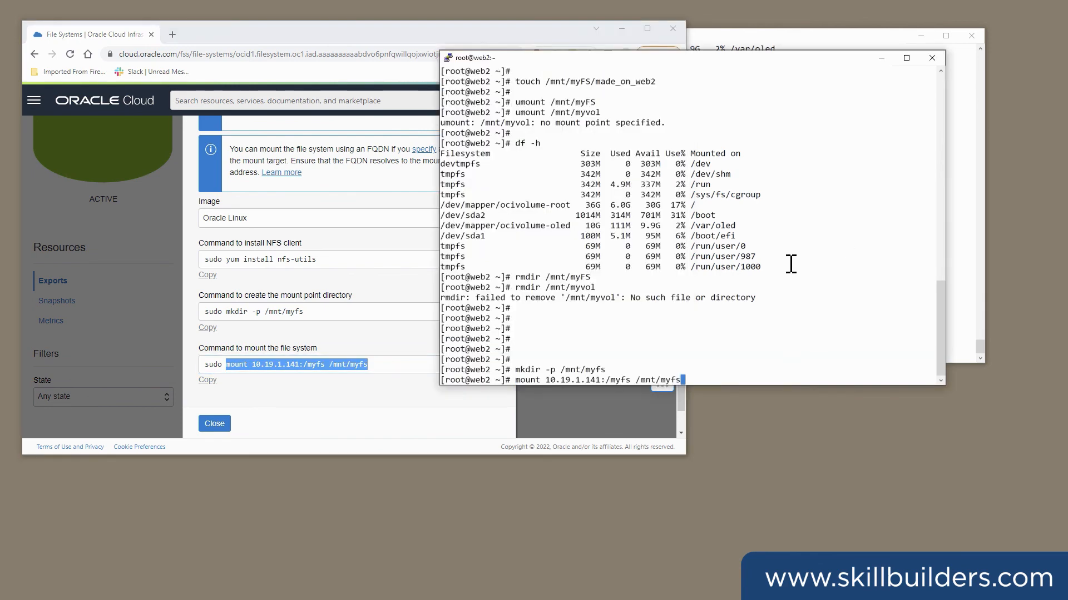
pyautogui.press('Return')
# Uncover the web1 terminal and try to create a test file on web2 with touch /mnt/myFS/made_on_web2.
pyautogui.moveTo(573, 60); pyautogui.dragTo(223, 205)
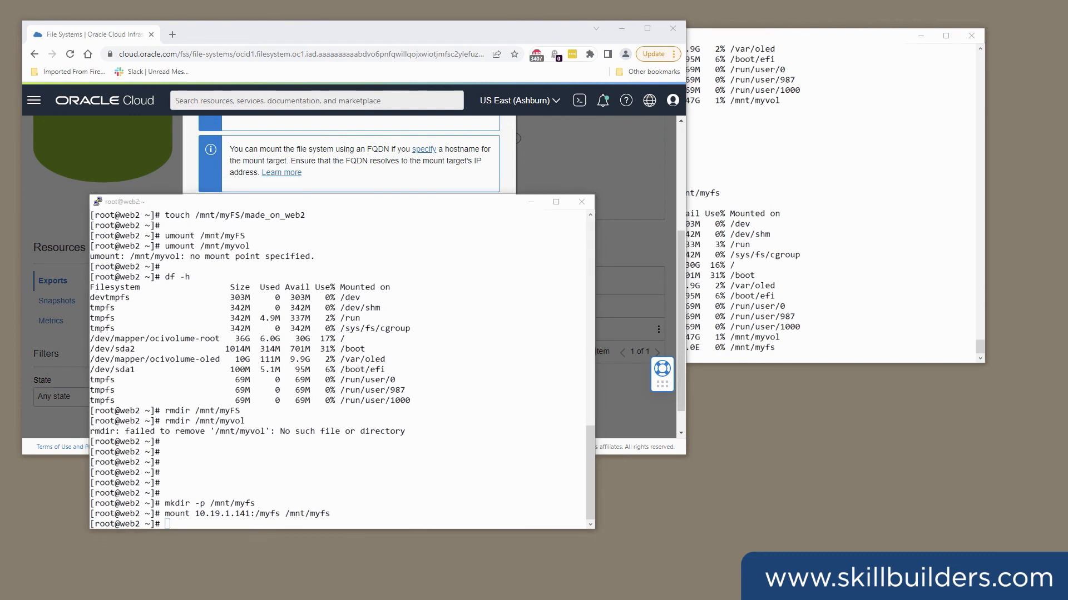
pyautogui.click(378, 399)
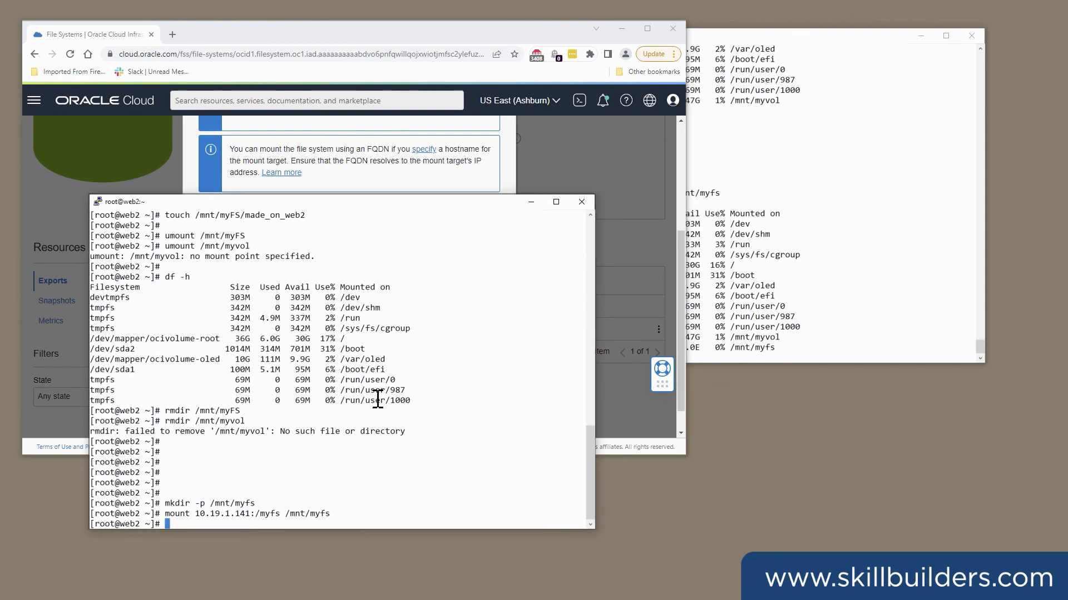
pyautogui.rightClick(373, 399)
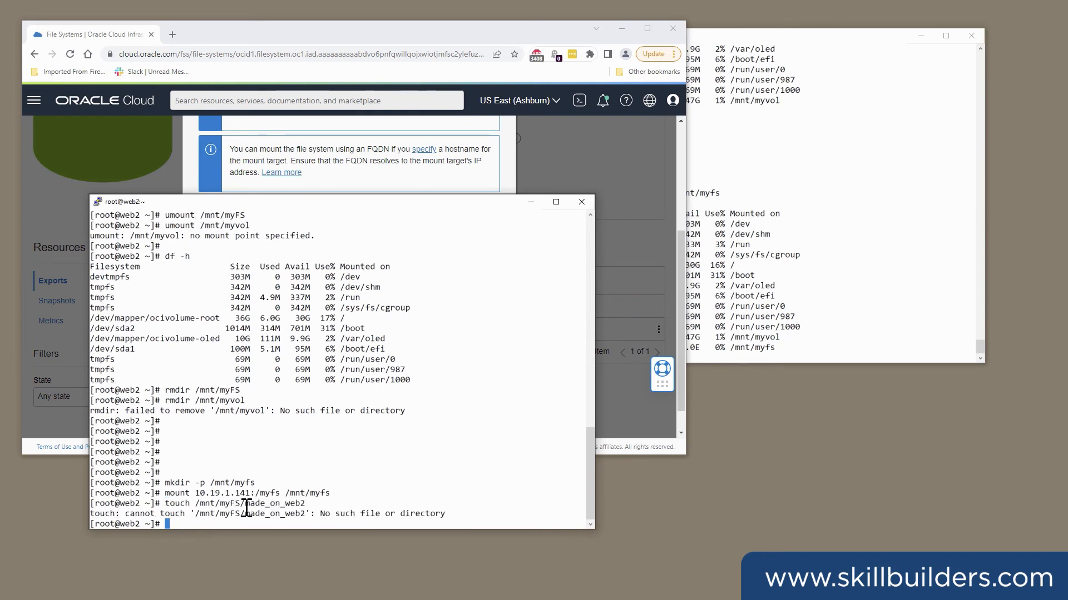
# Correct the directory name to lowercase and run touch /mnt/myfs/made_on_web2 on web2.
pyautogui.press('Up')
pyautogui.press('Left')
pyautogui.press('Left')
pyautogui.press('Left')
pyautogui.press('Left')
pyautogui.press('Left')
pyautogui.press('Left')
pyautogui.press('Left')
pyautogui.press('Left')
pyautogui.press('Left')
pyautogui.press('Left')
pyautogui.press('Left')
pyautogui.press('Left')
pyautogui.press('Left')
pyautogui.press('BackSpace')
pyautogui.press('BackSpace')
pyautogui.write('fs')
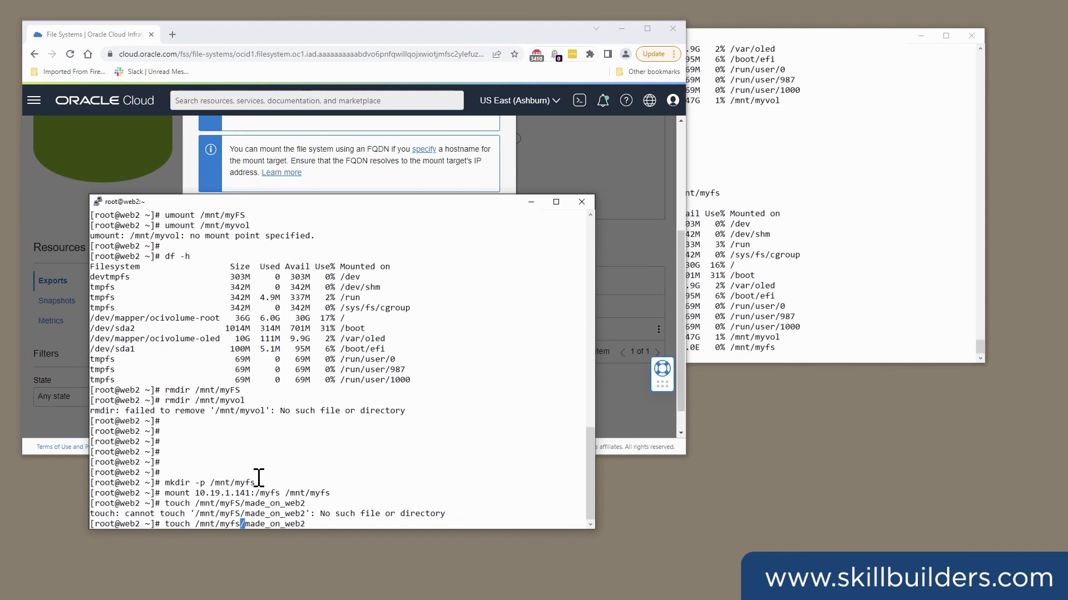
pyautogui.press('Return')
pyautogui.moveTo(196, 514); pyautogui.dragTo(313, 509)
# List the shared directory on web1 with ls -l /mnt/myfs and highlight the made_on_web2 file.
pyautogui.click(784, 243)
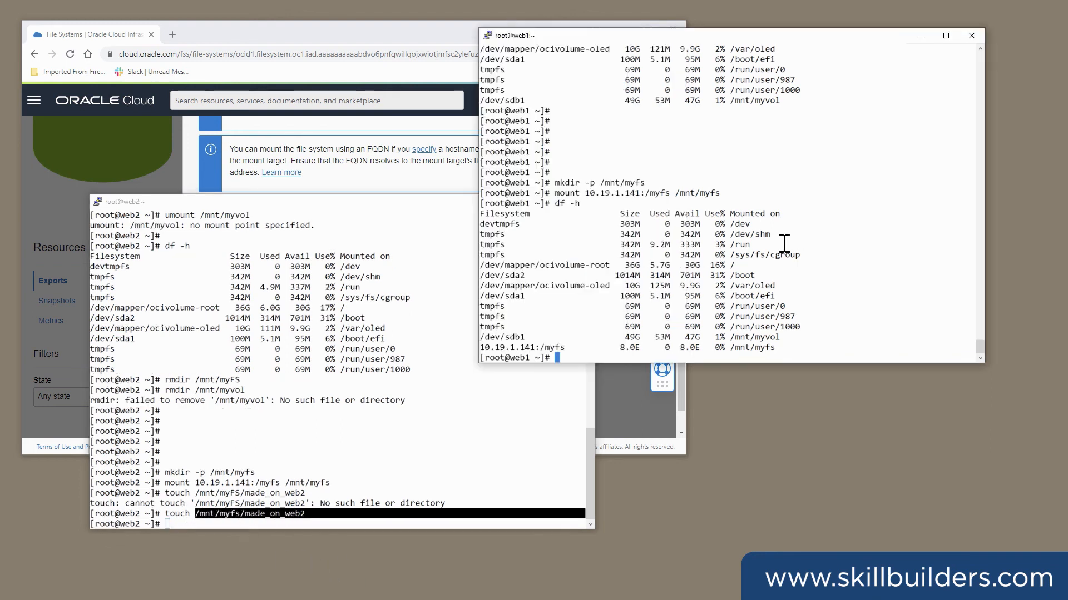
pyautogui.write('ls -l')
pyautogui.moveTo(730, 348); pyautogui.dragTo(802, 345)
pyautogui.rightClick(802, 347)
pyautogui.press('Return')
pyautogui.moveTo(675, 347); pyautogui.dragTo(741, 346)
# Remove /mnt/myfs/made_on_web2 from web1 with rm and answer y to the deletion.
pyautogui.write('rm')
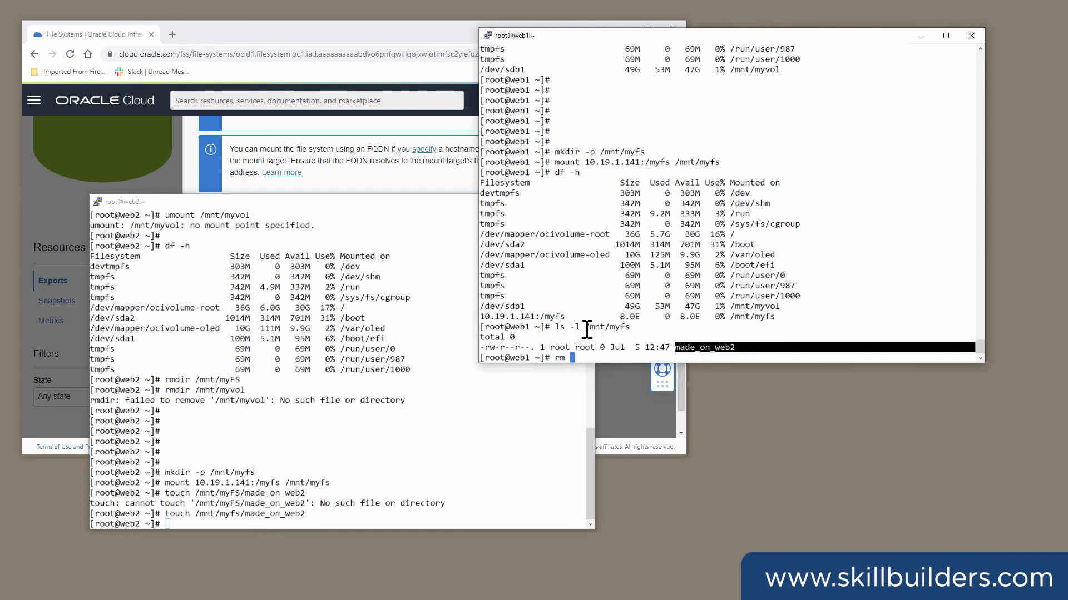
pyautogui.moveTo(585, 327); pyautogui.dragTo(627, 327)
pyautogui.rightClick(627, 327)
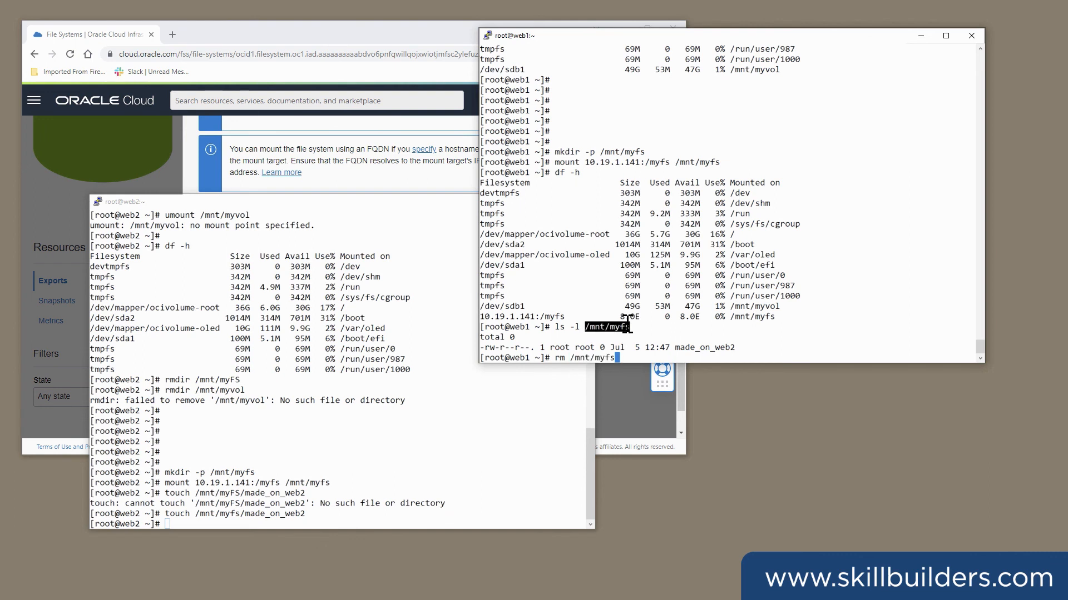
pyautogui.write('/ma')
pyautogui.press('Tab')
pyautogui.press('Return')
pyautogui.write('y')
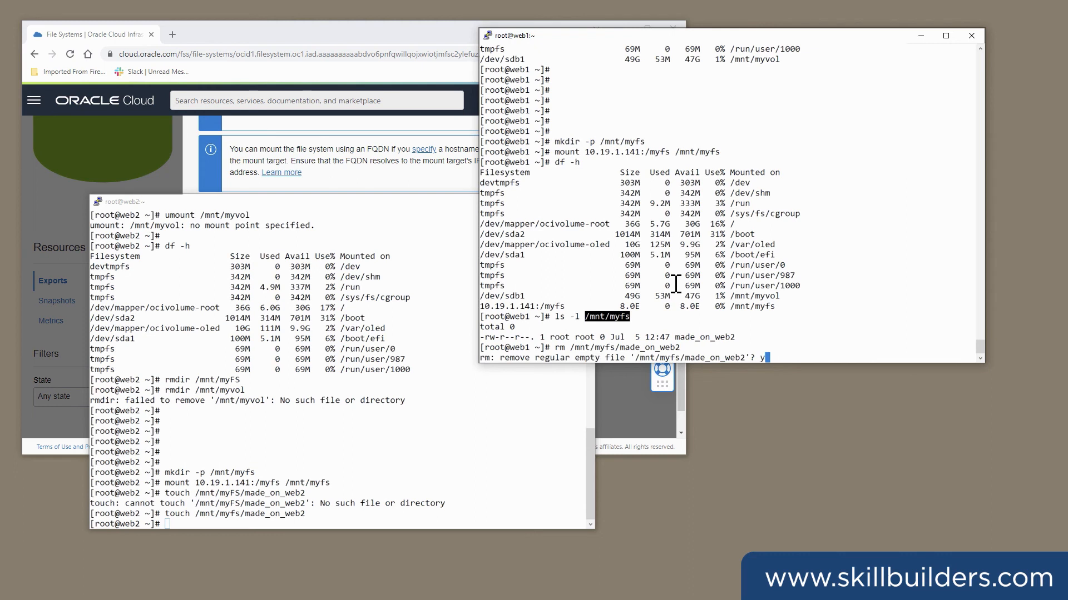
pyautogui.press('Return')
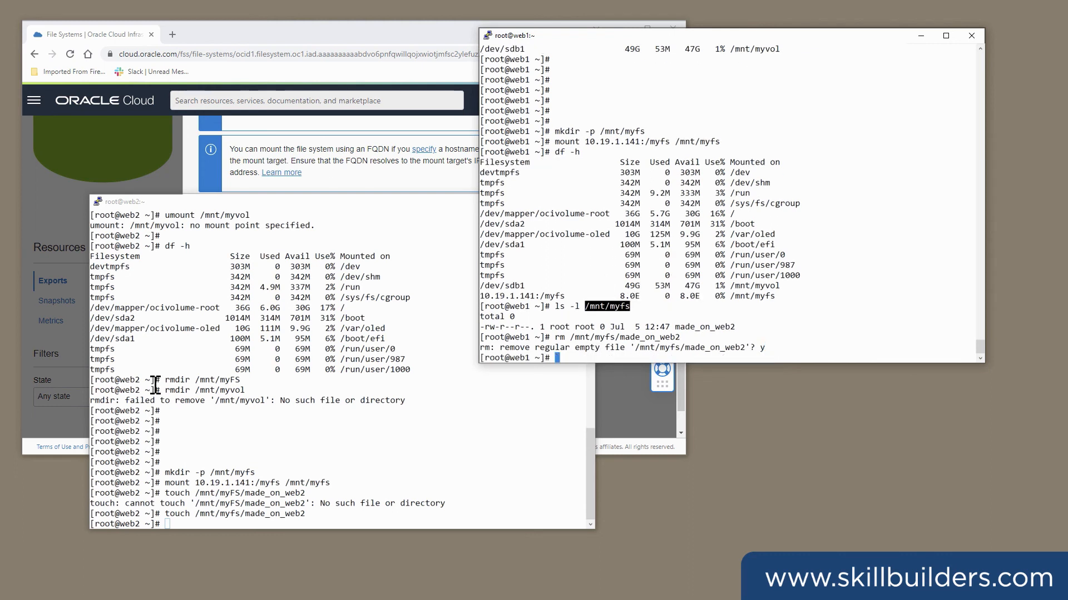